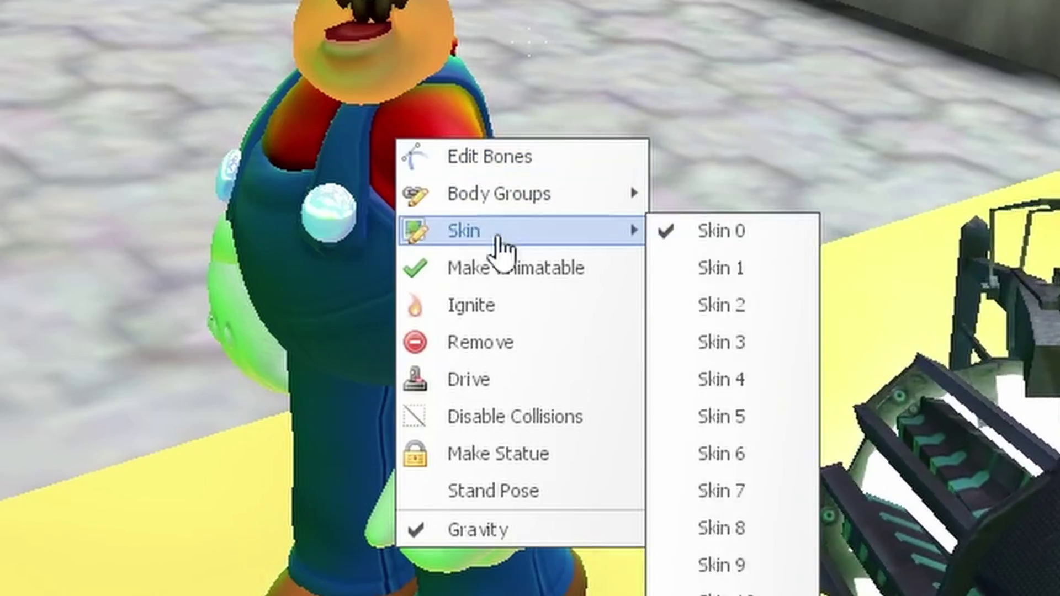
# Step: Put the Mario ragdoll into its stand pose and turn it into a statue
pyautogui.click(518, 497)
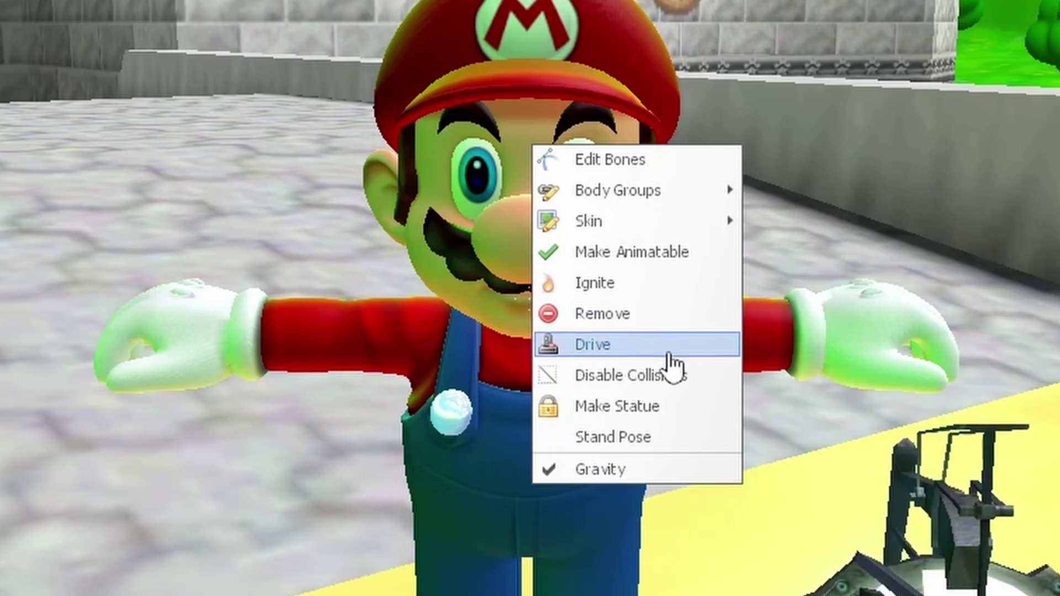
pyautogui.click(658, 411)
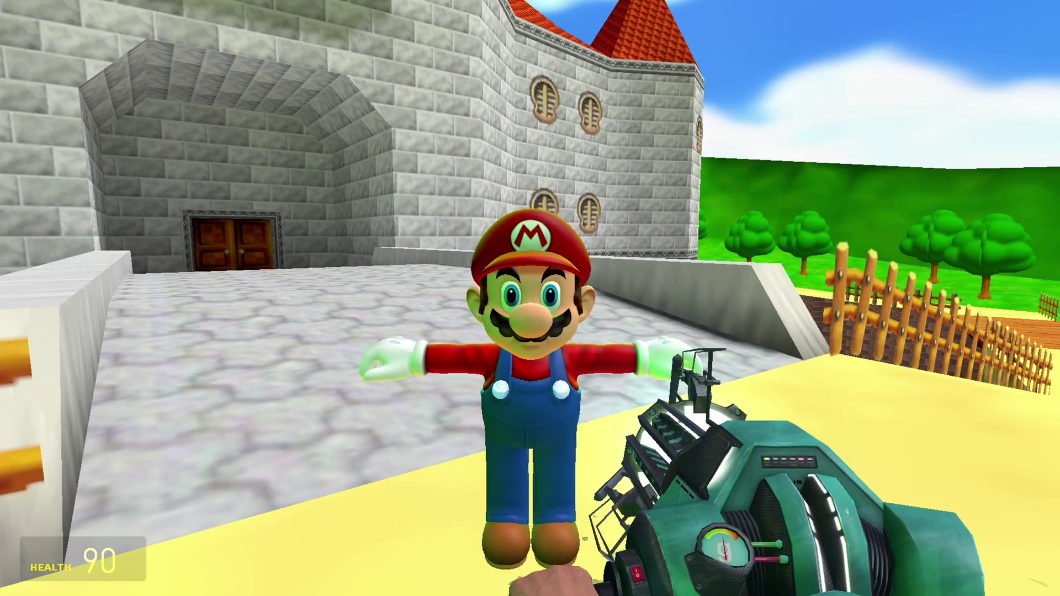
# Step: Grab the Mario statue with the physics gun and reposition and rotate it in front of the castle
pyautogui.click(529, 297)
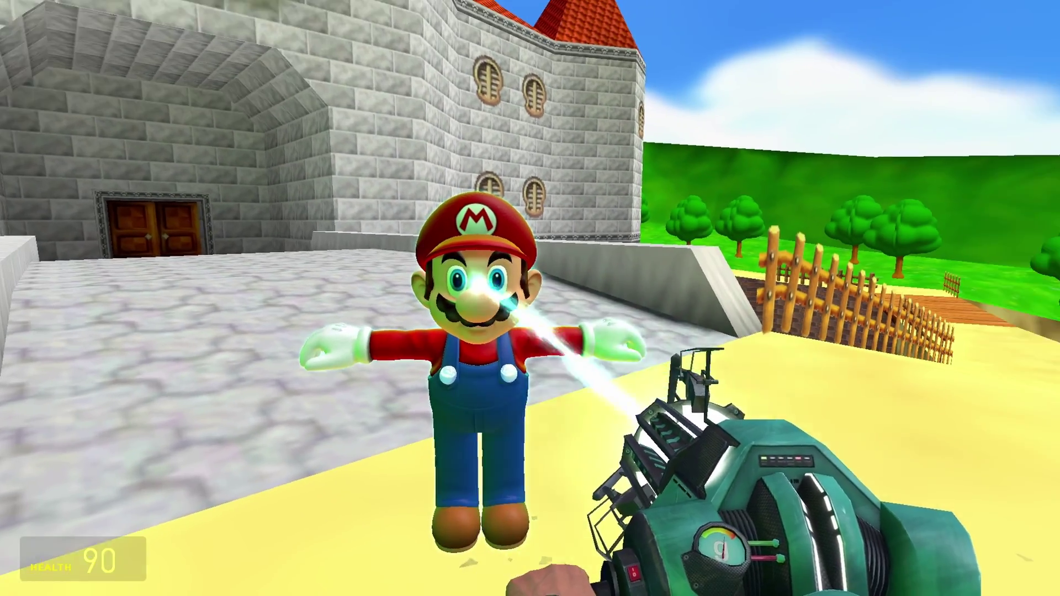
pyautogui.press('r')
pyautogui.moveTo(529, 297); pyautogui.dragTo(574, 232)
pyautogui.press('e')
# Step: Try Skin 2 and Skin 14 on the Mario model and apply Skin 15
pyautogui.rightClick(521, 249)
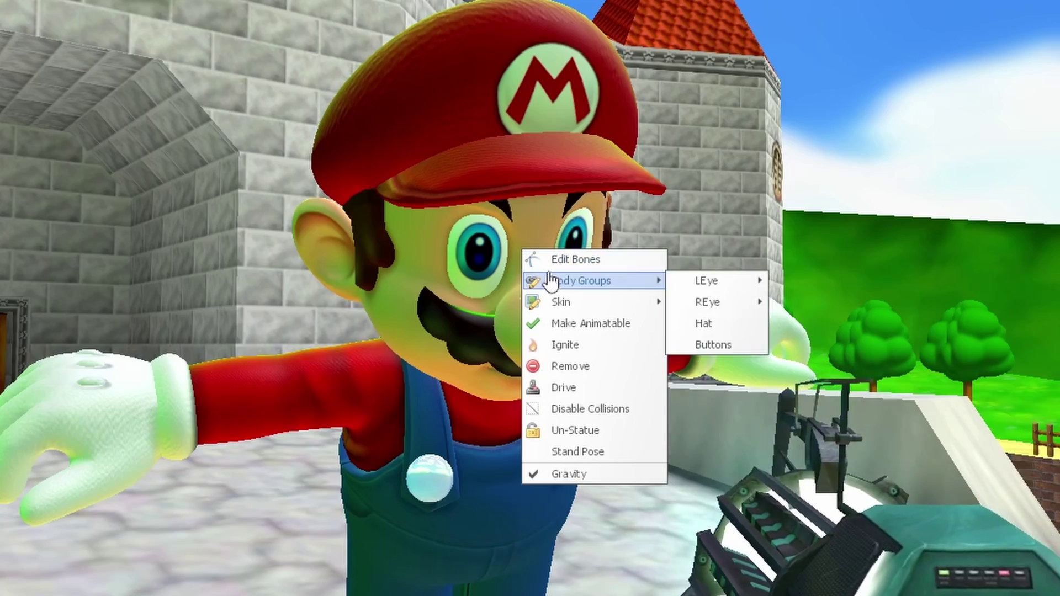
pyautogui.moveTo(563, 302)
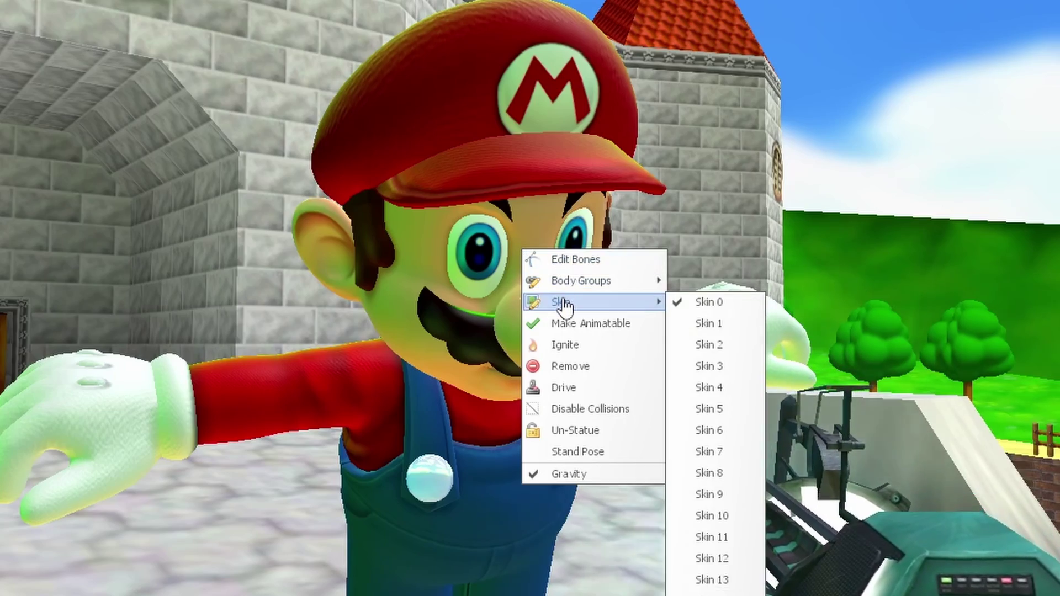
pyautogui.click(723, 325)
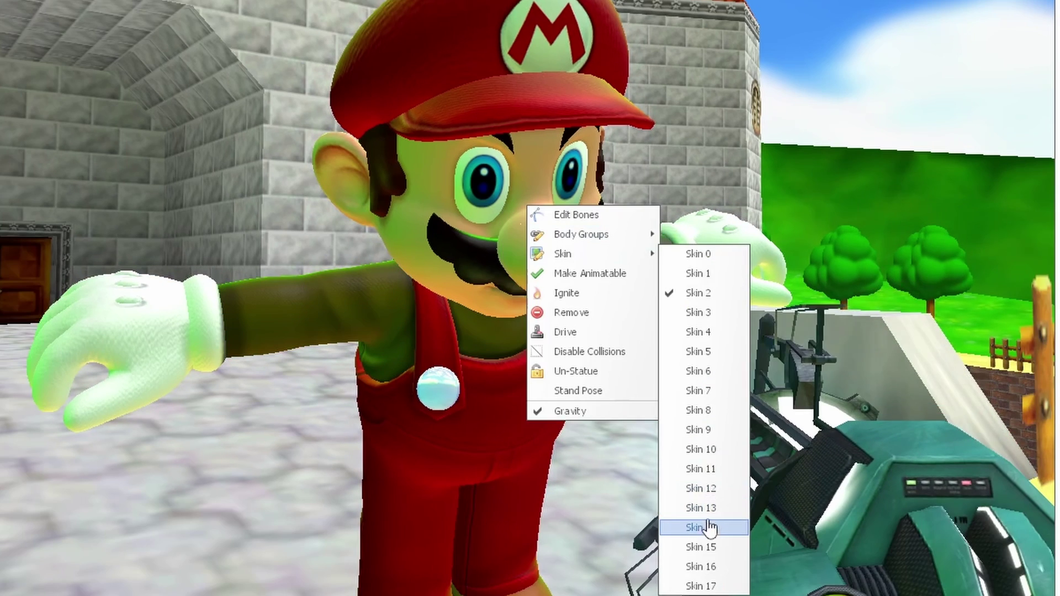
pyautogui.click(708, 528)
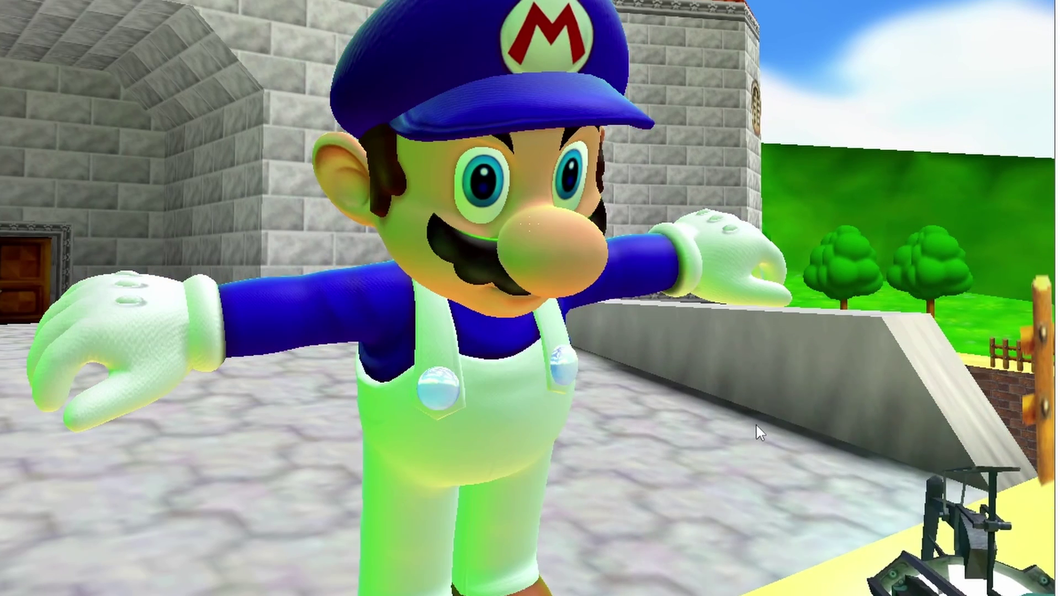
pyautogui.rightClick(504, 240)
pyautogui.moveTo(558, 286)
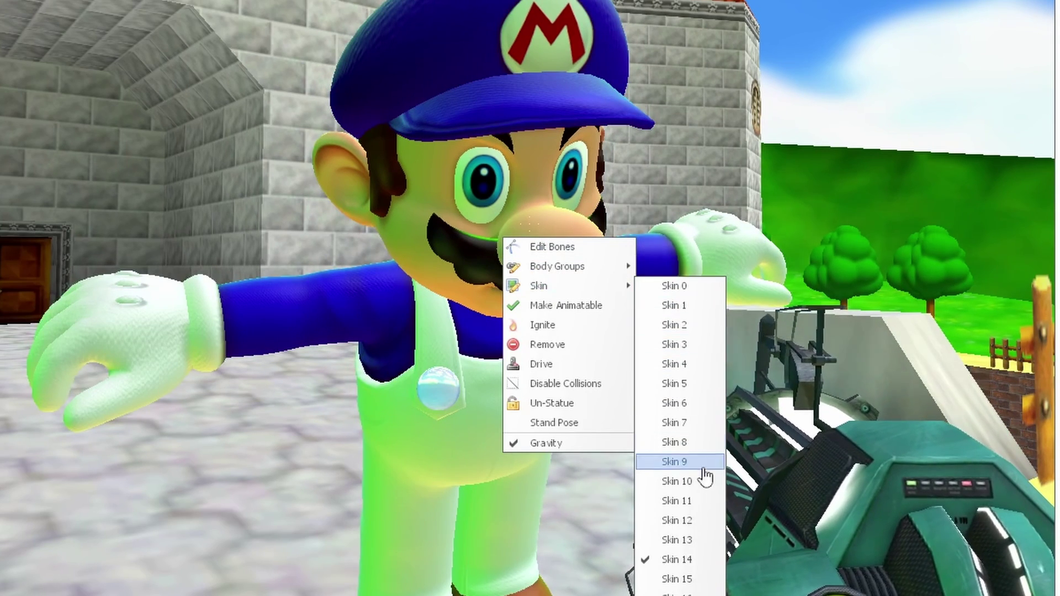
pyautogui.click(679, 578)
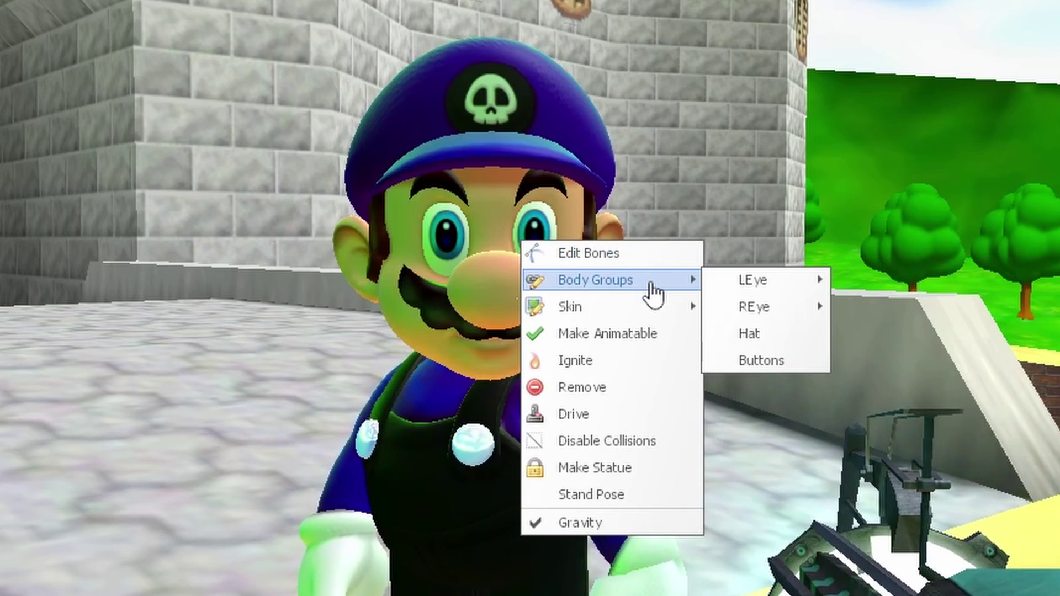
# Step: Remove Mario's hat through the Hat body group and restore it
pyautogui.moveTo(750, 288)
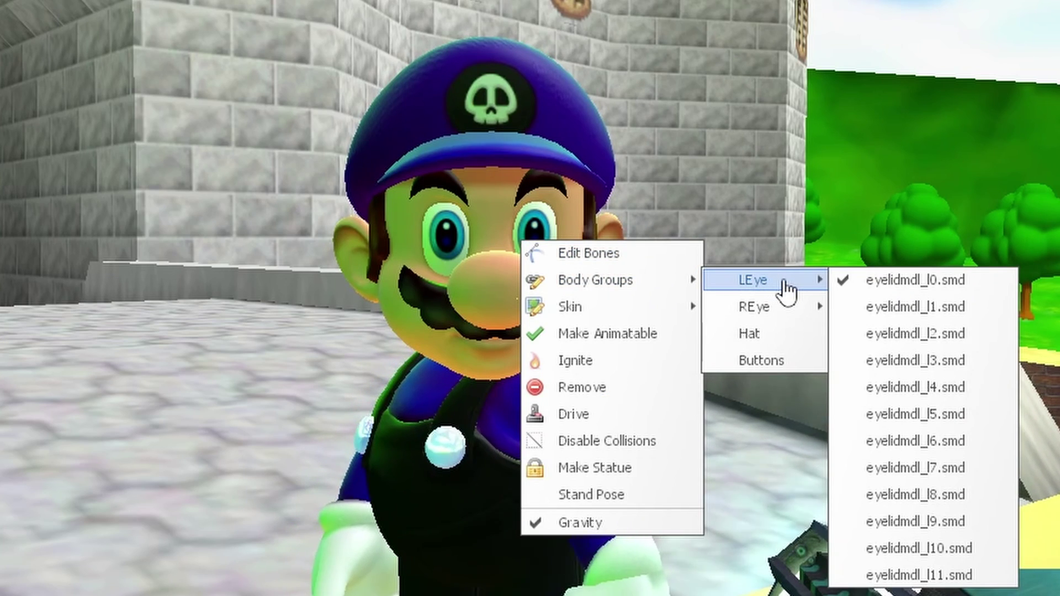
pyautogui.click(788, 336)
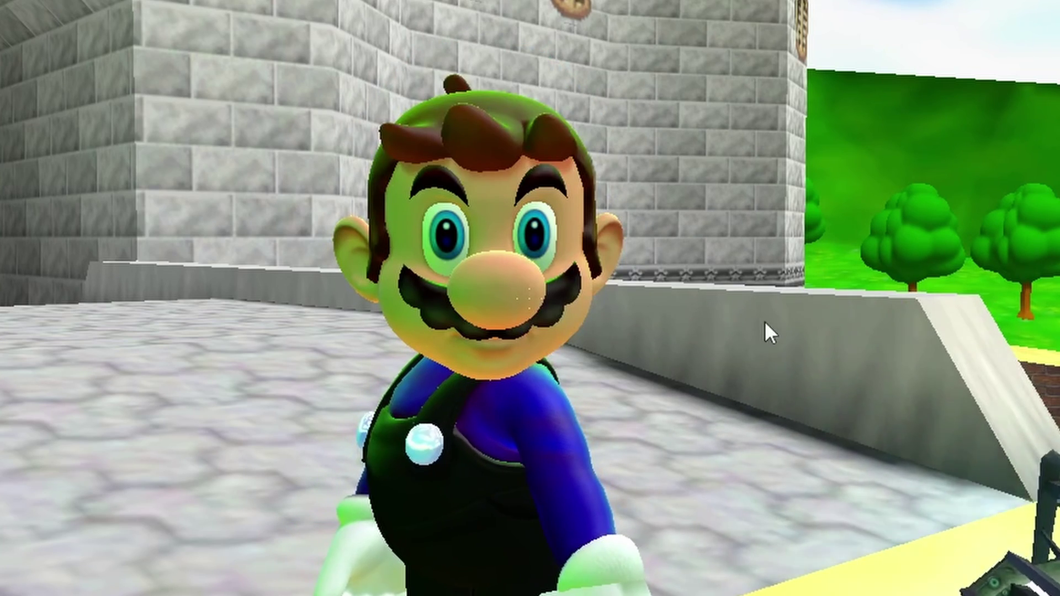
pyautogui.rightClick(515, 272)
pyautogui.moveTo(590, 313)
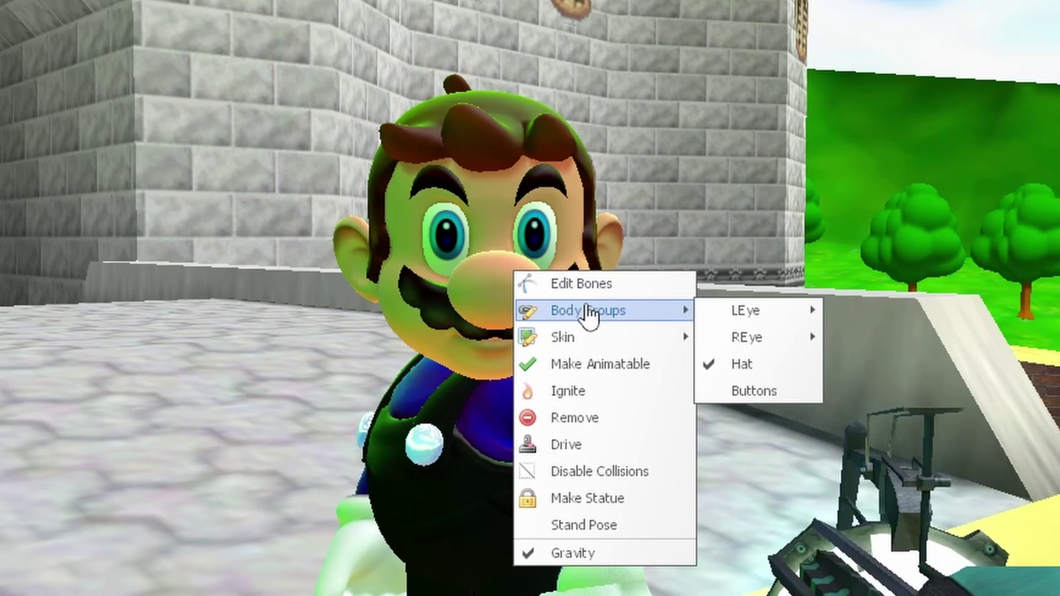
# Step: Set Mario's LEye body group to eyelidmdl_l1.smd and the REye body group to eyelidmdl_r7.smd
pyautogui.moveTo(739, 319)
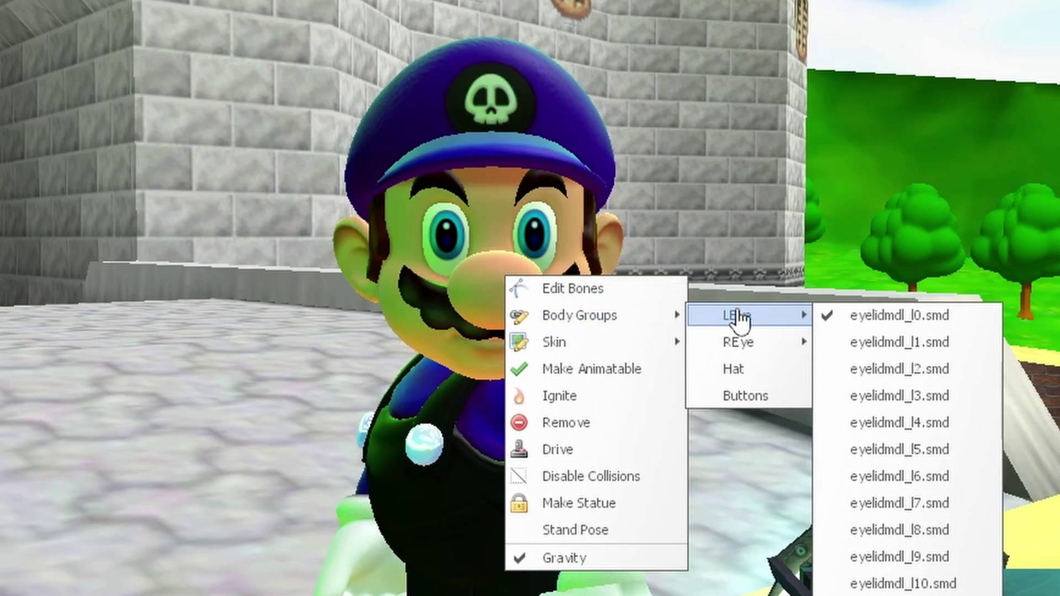
pyautogui.click(897, 348)
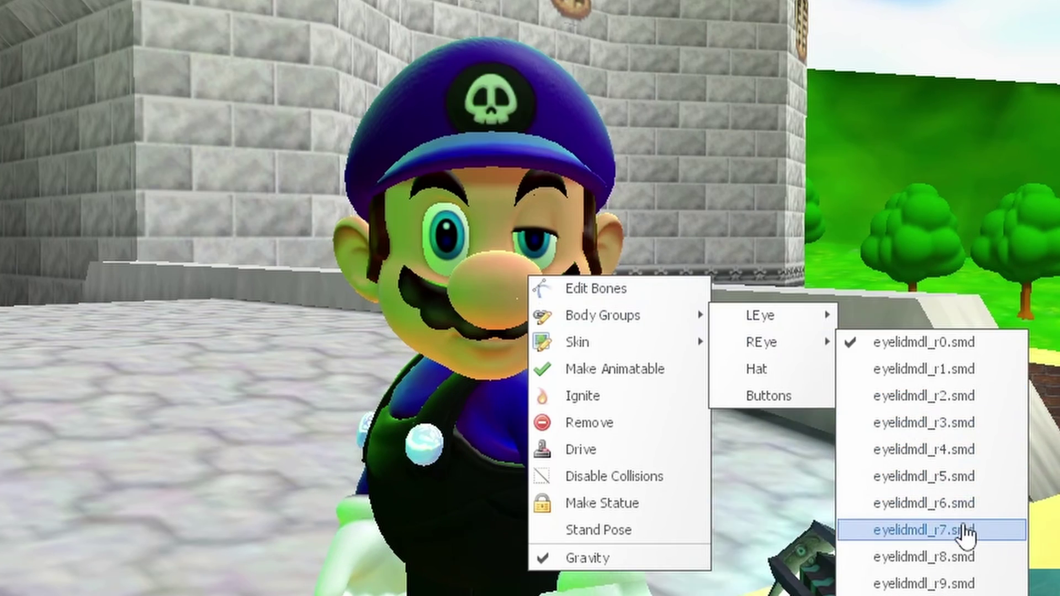
pyautogui.click(963, 529)
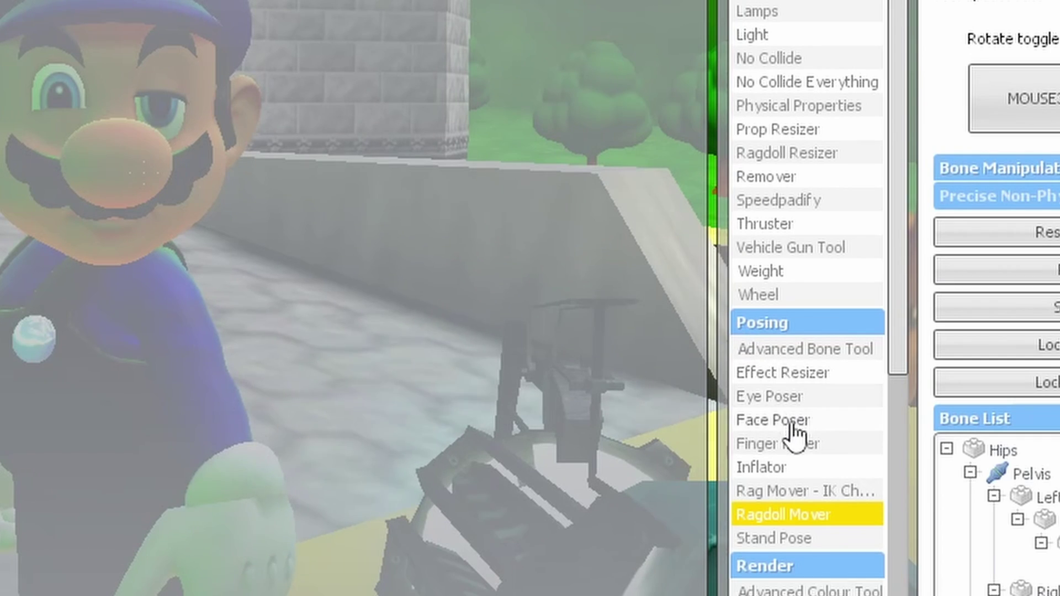
# Step: Select Mario with the Face Poser tool and try out the brow and mouth expression sliders
pyautogui.click(791, 425)
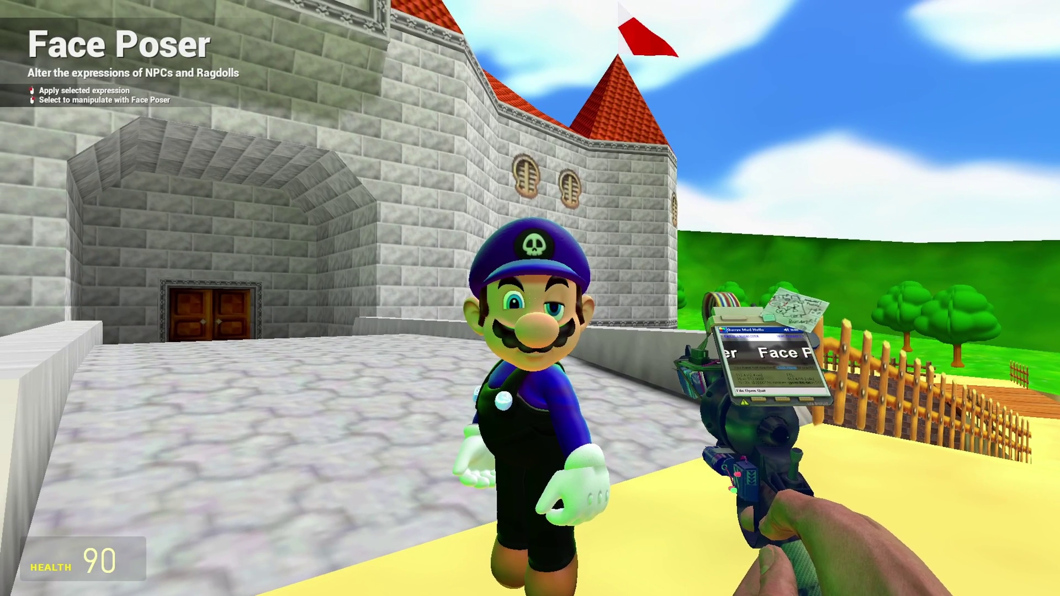
pyautogui.rightClick(530, 298)
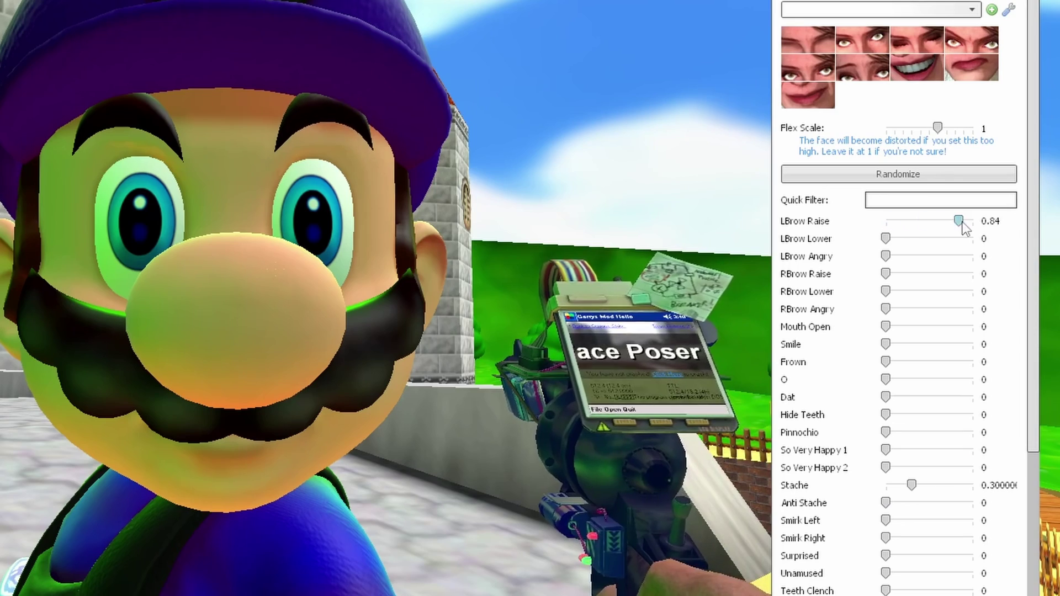
pyautogui.moveTo(958, 218); pyautogui.dragTo(899, 240)
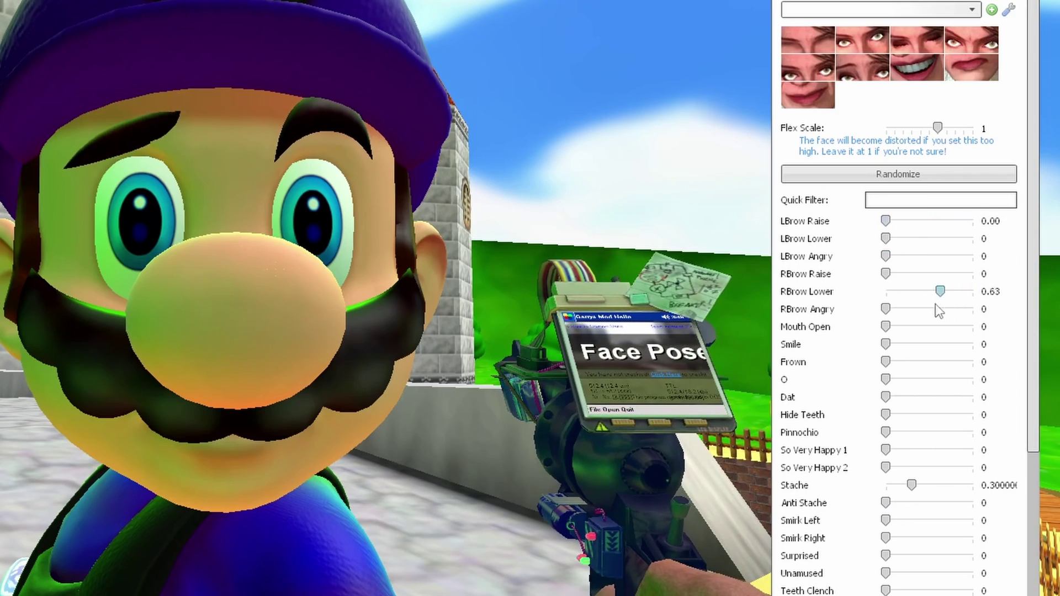
pyautogui.moveTo(886, 330); pyautogui.dragTo(972, 328)
pyautogui.moveTo(886, 395)
pyautogui.mouseDown()
pyautogui.moveTo(1002, 392)
pyautogui.moveTo(886, 397)
pyautogui.mouseUp()
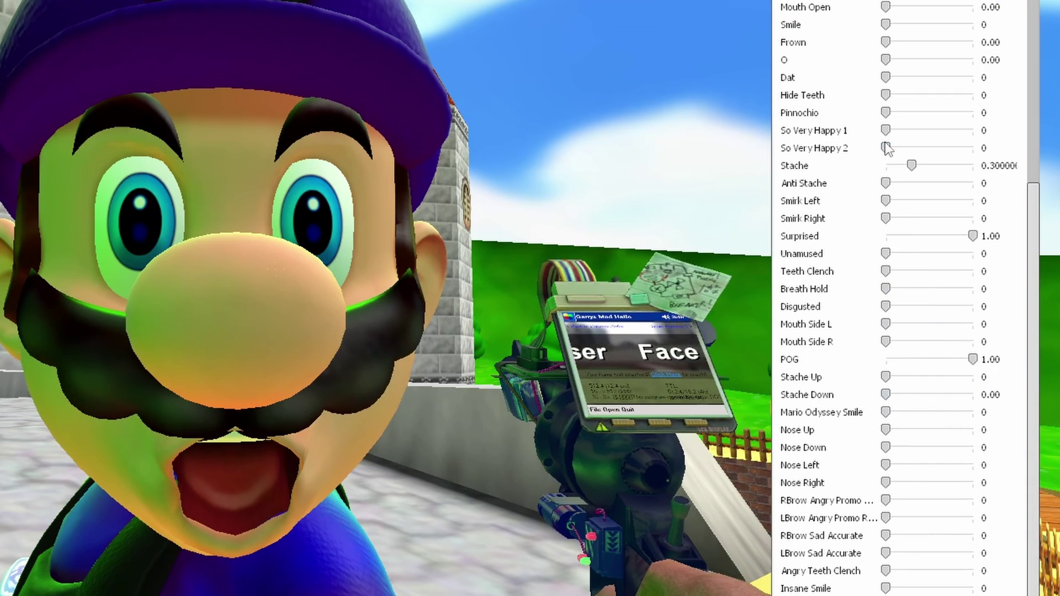
# Step: Set Mario's Stache, LBrow Angry and RBrow Angry flexes to 1.00 and the Flex Scale to 2.00
pyautogui.moveTo(886, 182); pyautogui.dragTo(931, 193)
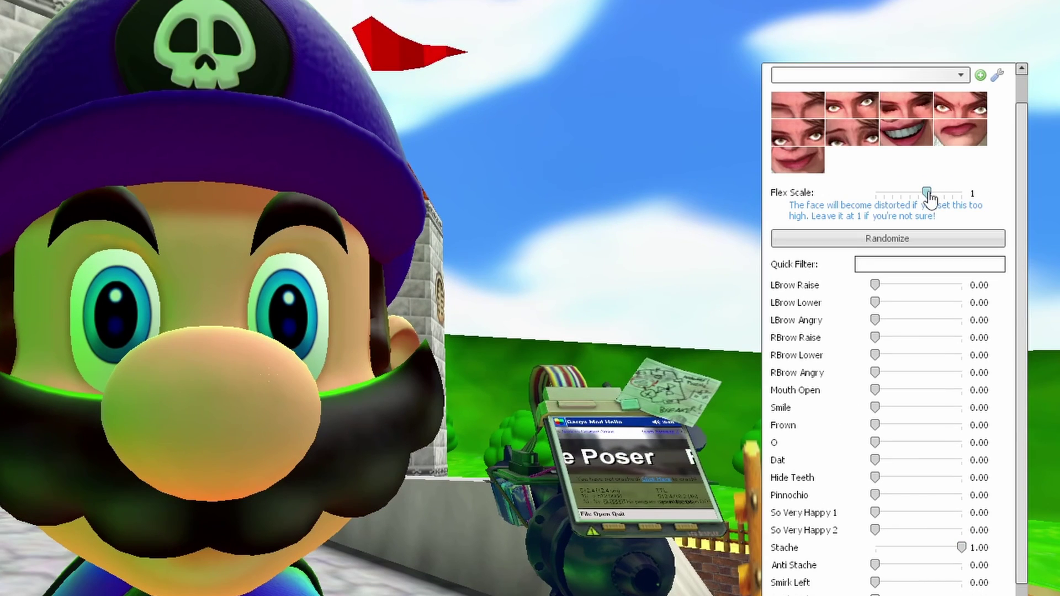
pyautogui.moveTo(929, 196)
pyautogui.mouseDown()
pyautogui.moveTo(963, 207)
pyautogui.moveTo(968, 199)
pyautogui.moveTo(949, 202)
pyautogui.mouseUp()
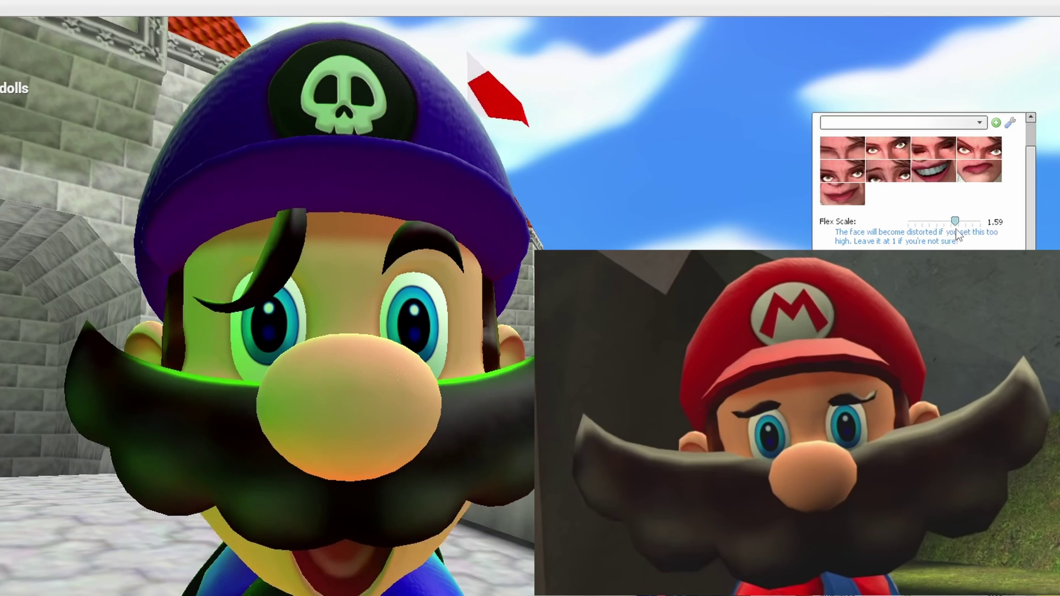
pyautogui.moveTo(956, 229)
pyautogui.mouseDown()
pyautogui.moveTo(968, 248)
pyautogui.moveTo(953, 249)
pyautogui.moveTo(970, 248)
pyautogui.moveTo(953, 249)
pyautogui.moveTo(957, 221)
pyautogui.moveTo(973, 221)
pyautogui.mouseUp()
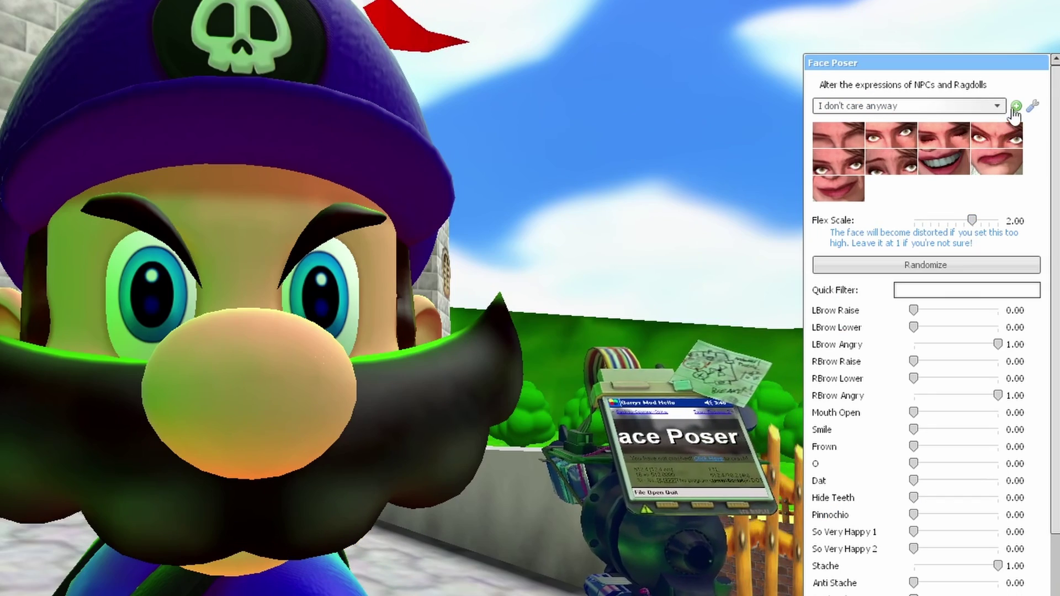
# Step: Save the current facial expression as a new preset named "test"
pyautogui.click(1016, 107)
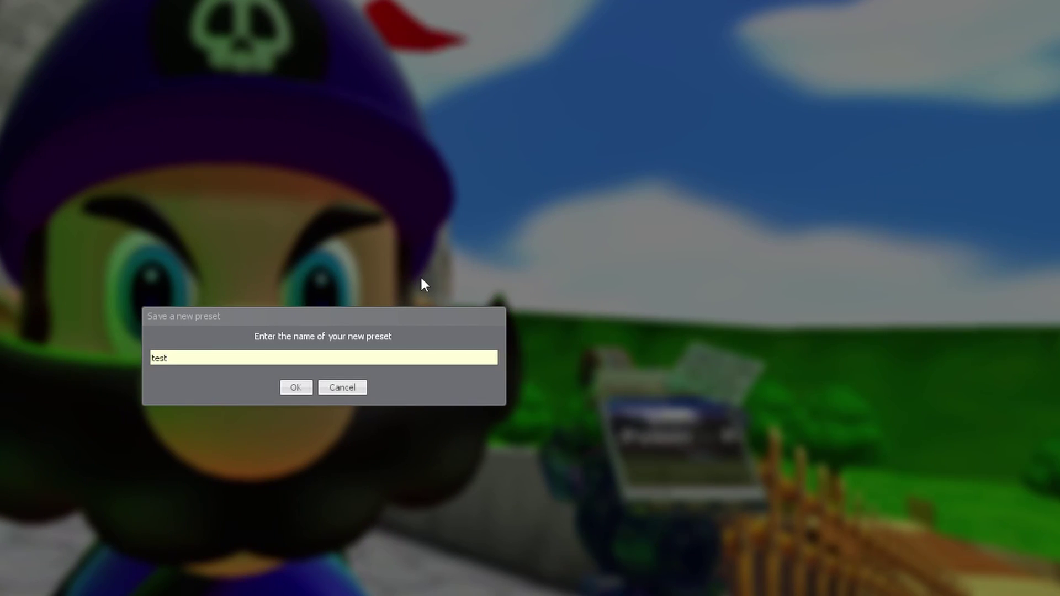
pyautogui.click(296, 387)
# Step: Apply the "test" preset to Mario's face and reset it to the neutral expression
pyautogui.click(837, 107)
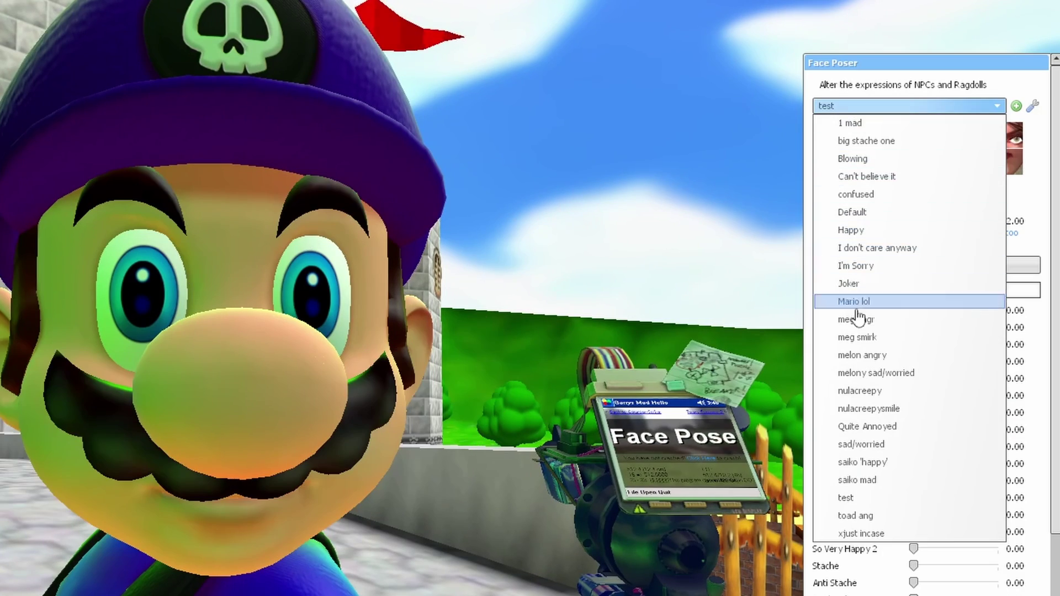
pyautogui.click(849, 499)
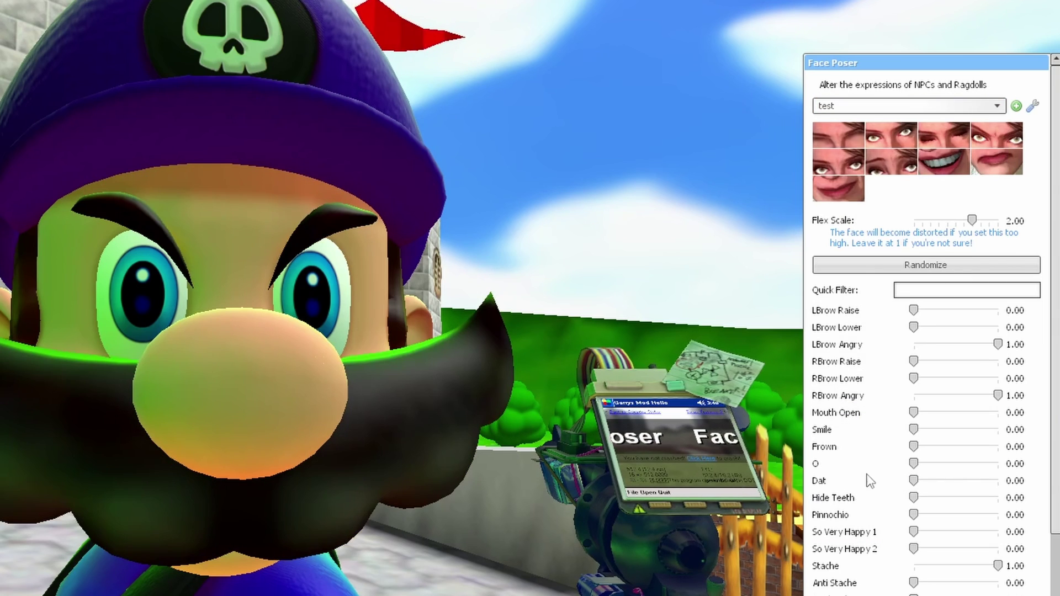
pyautogui.click(849, 144)
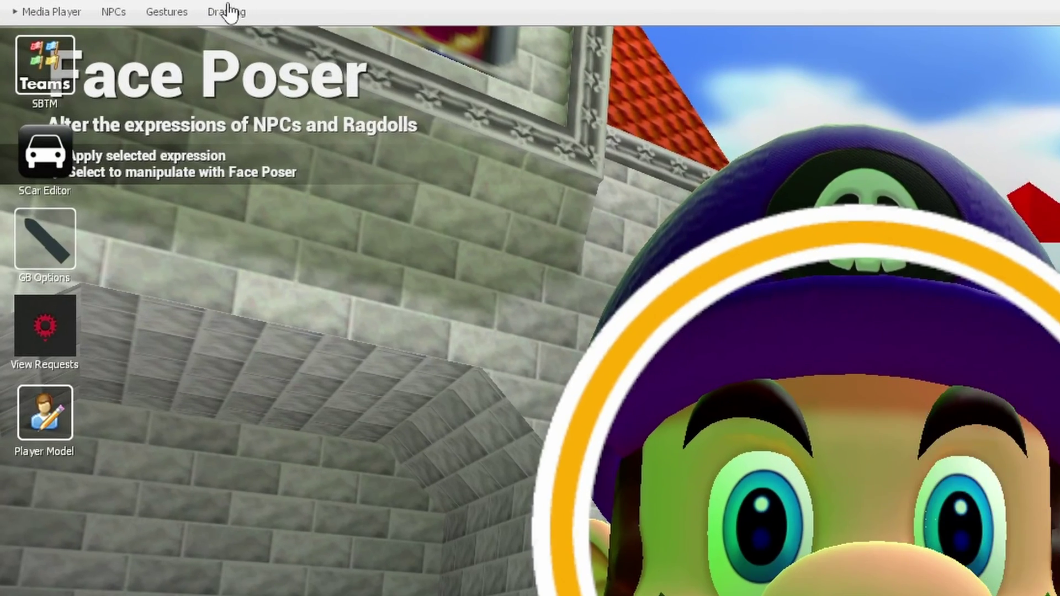
# Step: Toggle the Draw Tool Effects or UI option to hide and restore the tool's ring around the face
pyautogui.click(226, 11)
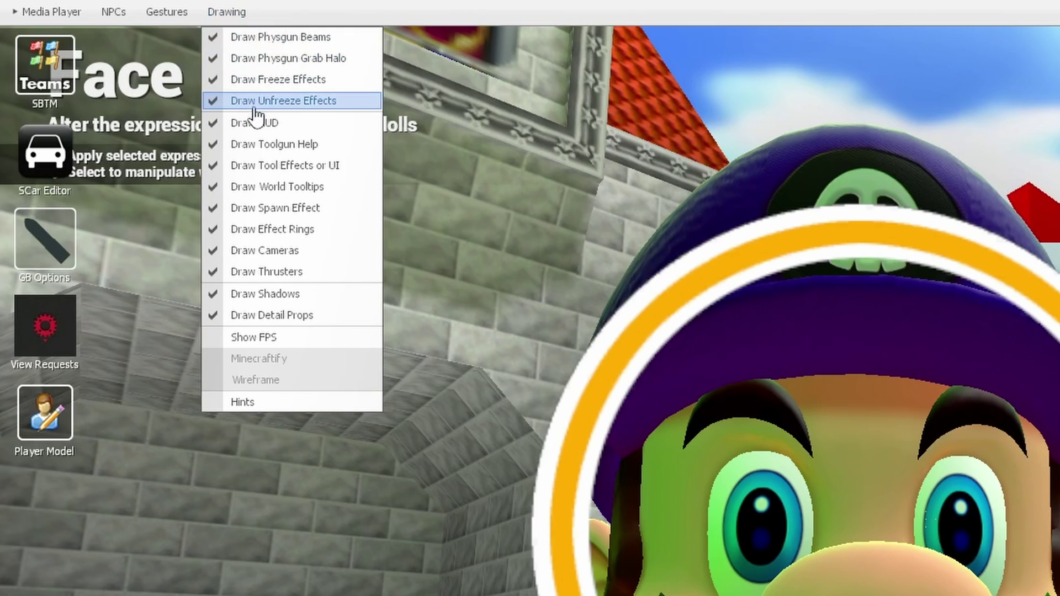
pyautogui.click(259, 165)
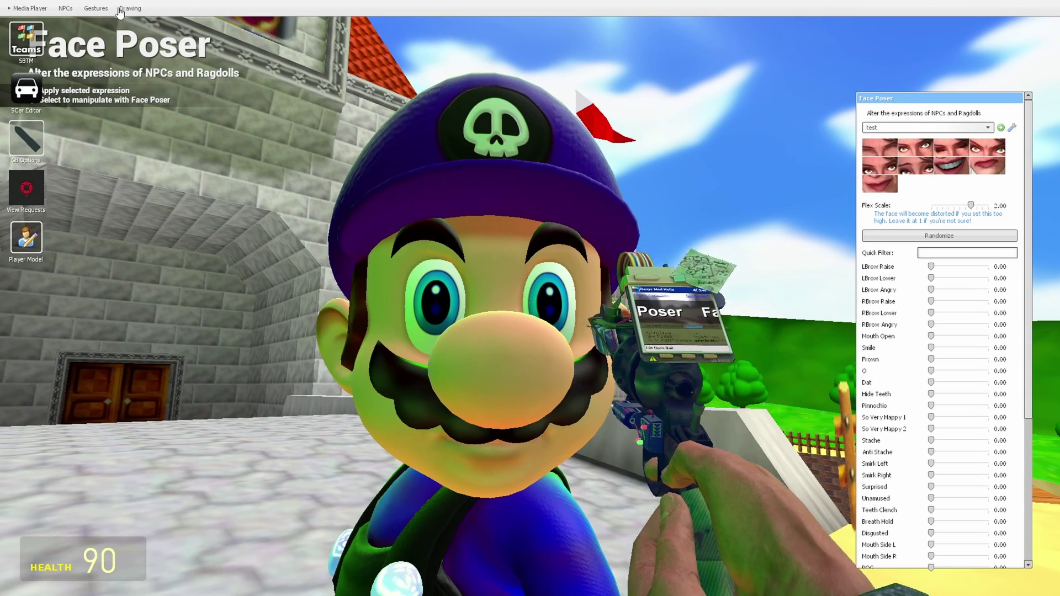
pyautogui.click(214, 13)
pyautogui.click(148, 96)
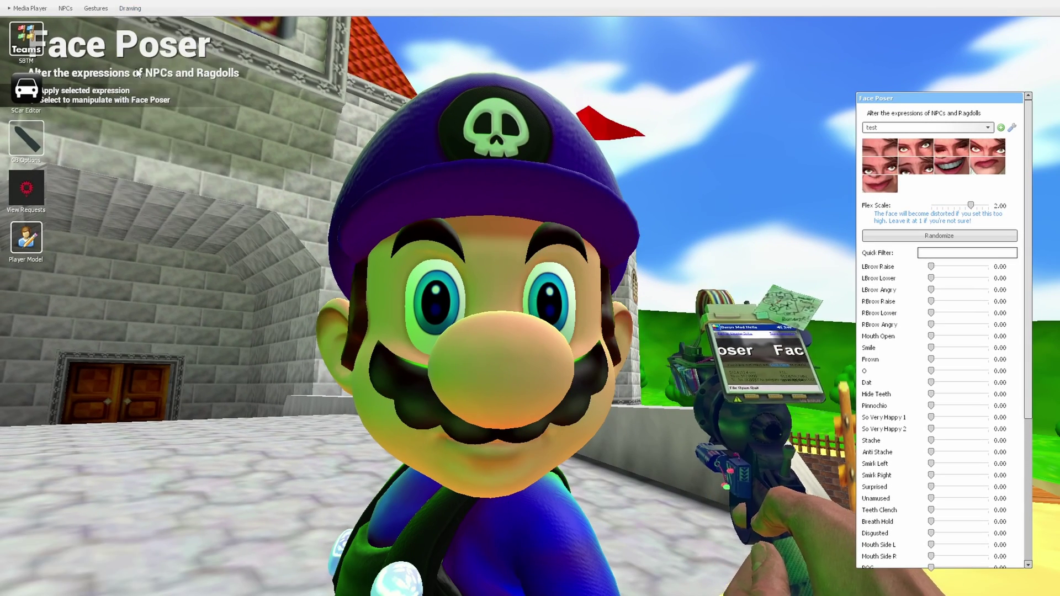
# Step: Select Mario's left hand with the Finger Poser tool and adjust the base joint of the thumb
pyautogui.press('1')
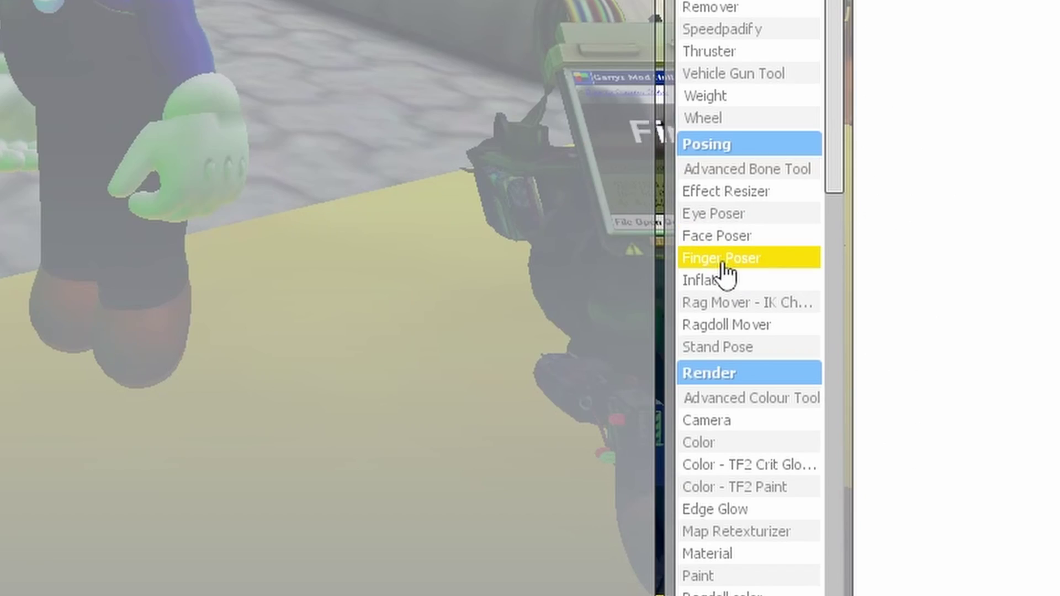
pyautogui.click(722, 258)
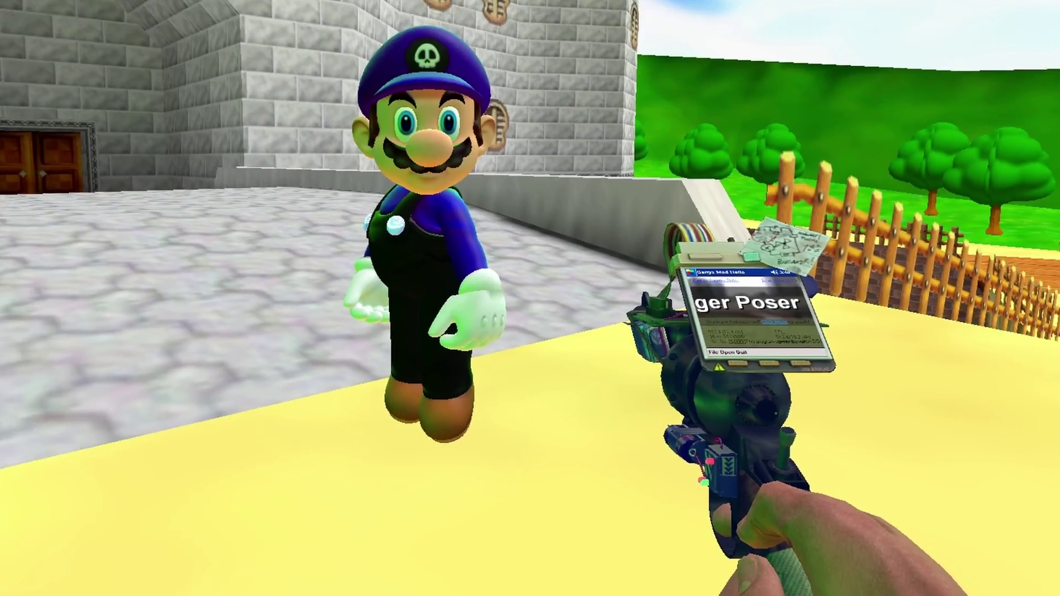
pyautogui.rightClick(530, 298)
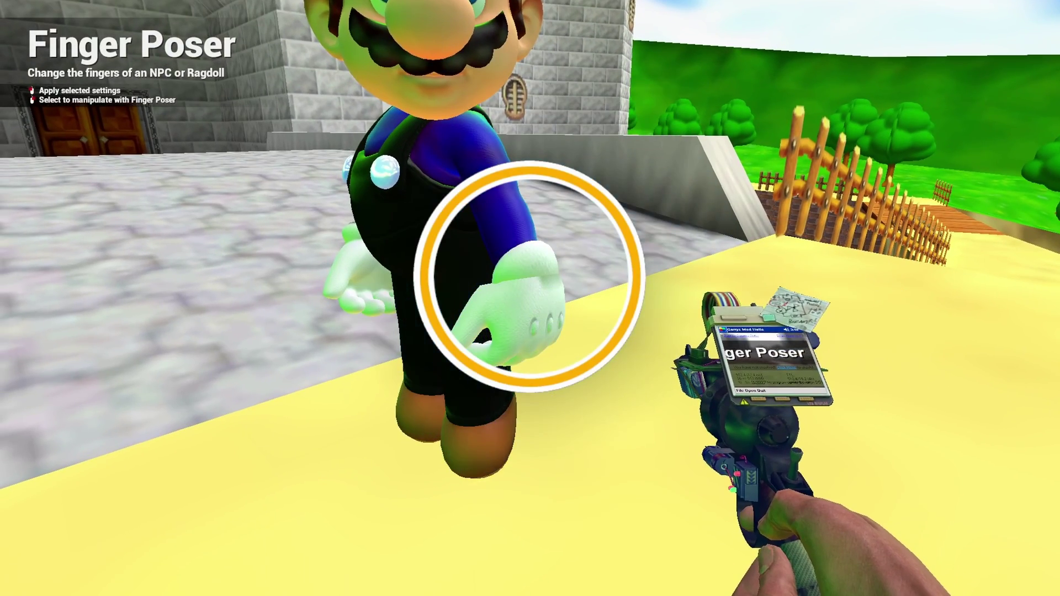
pyautogui.press('c')
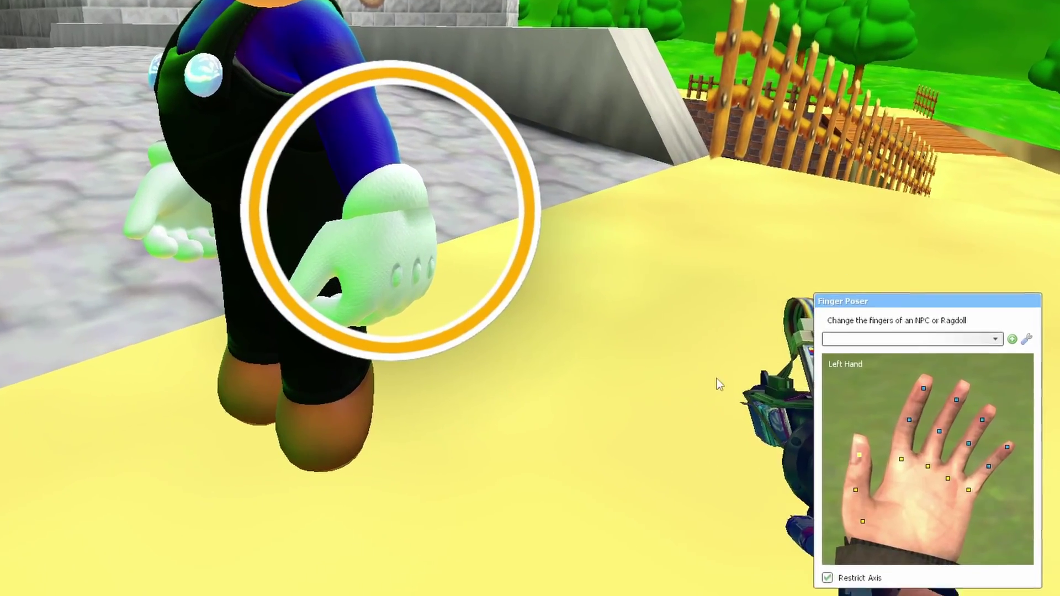
pyautogui.moveTo(895, 515); pyautogui.dragTo(906, 514)
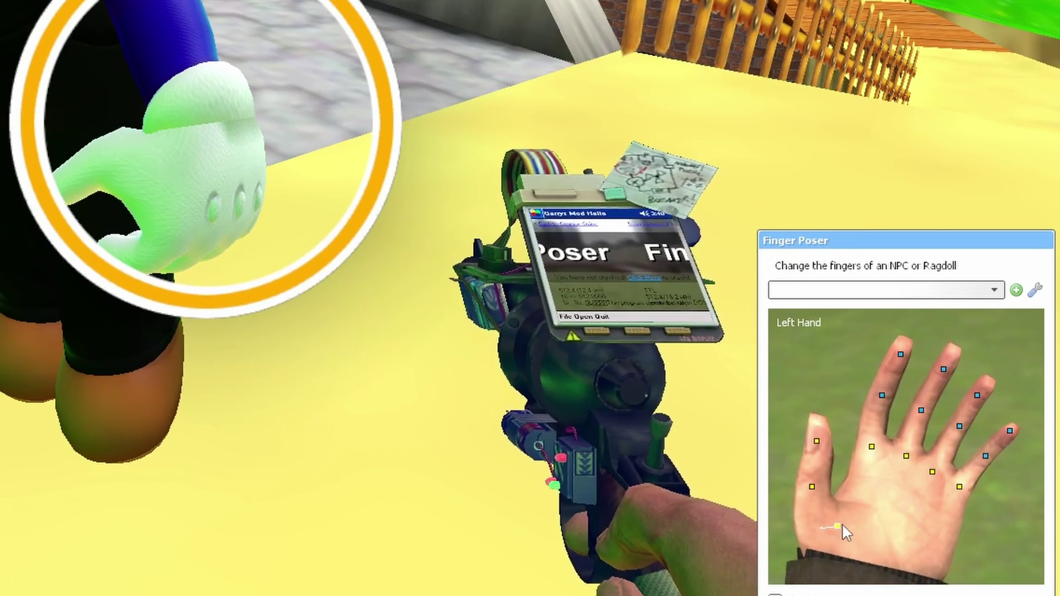
pyautogui.moveTo(843, 524); pyautogui.dragTo(847, 523)
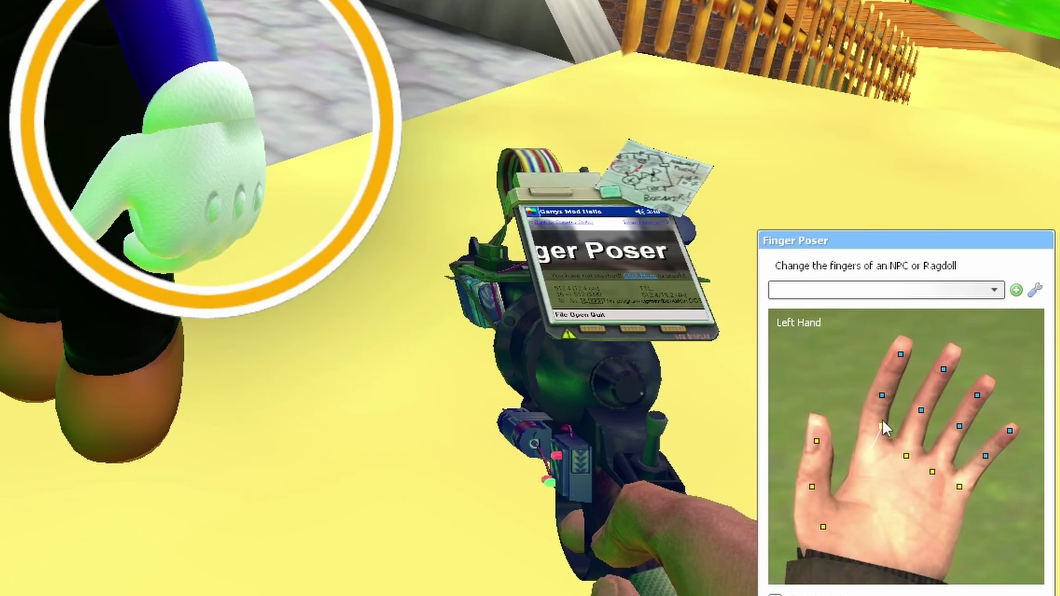
# Step: Apply the "fist" finger preset to Mario's left hand, followed by the "Point" preset
pyautogui.click(883, 291)
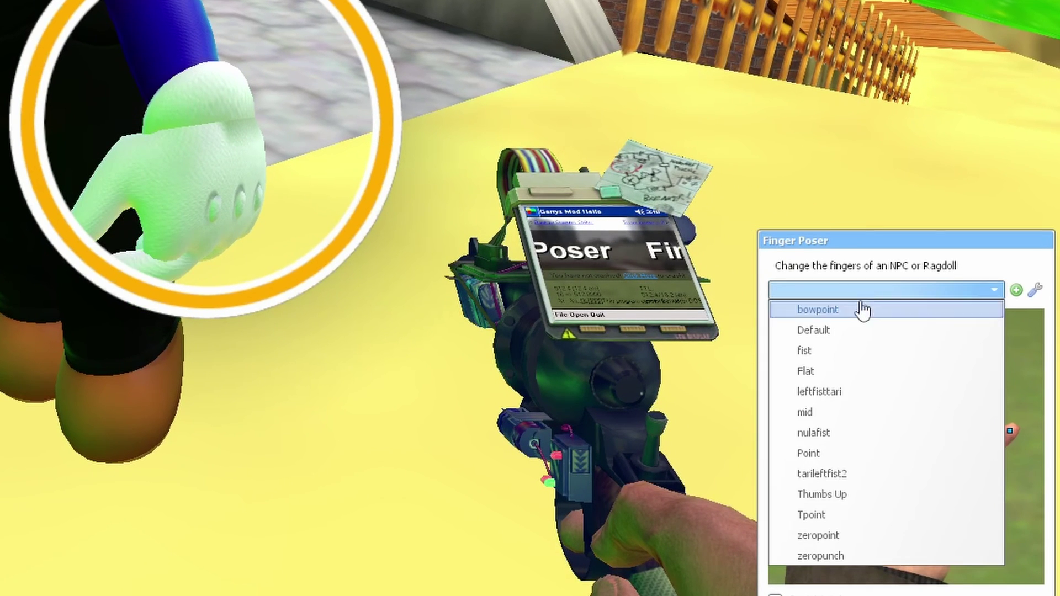
pyautogui.click(822, 356)
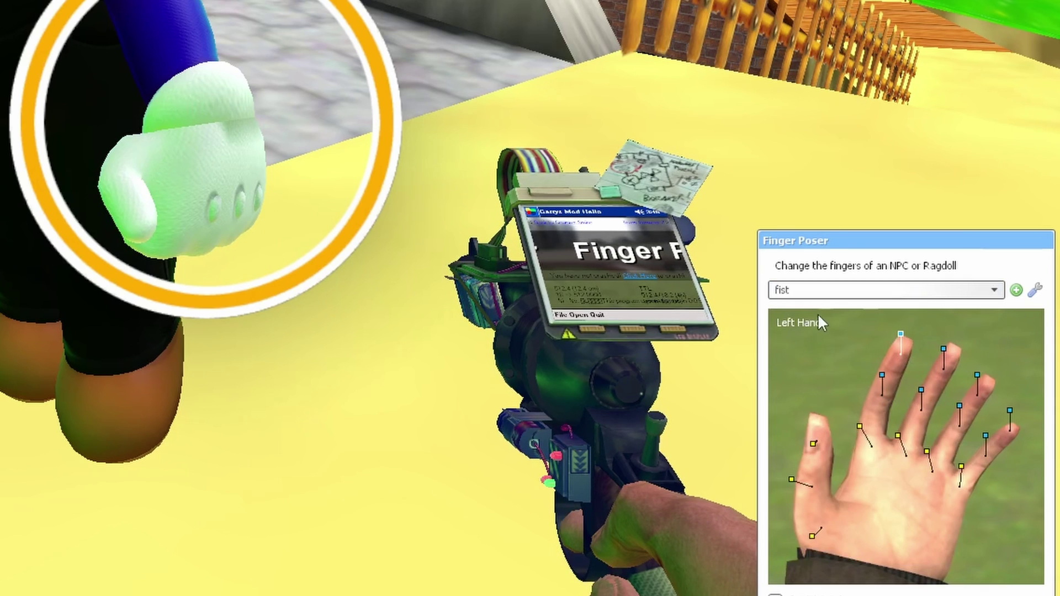
pyautogui.click(815, 293)
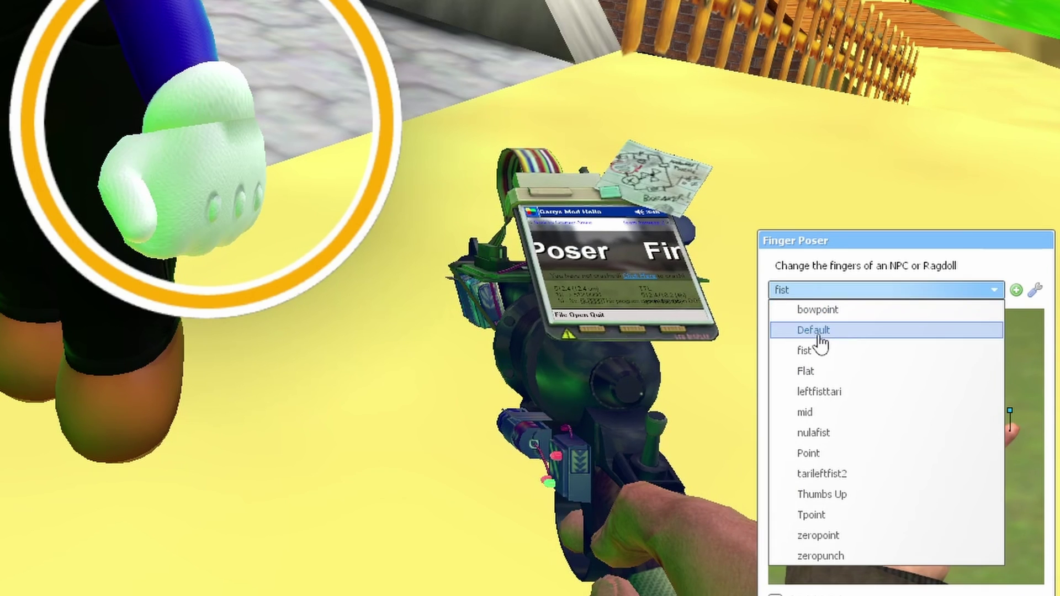
pyautogui.click(824, 453)
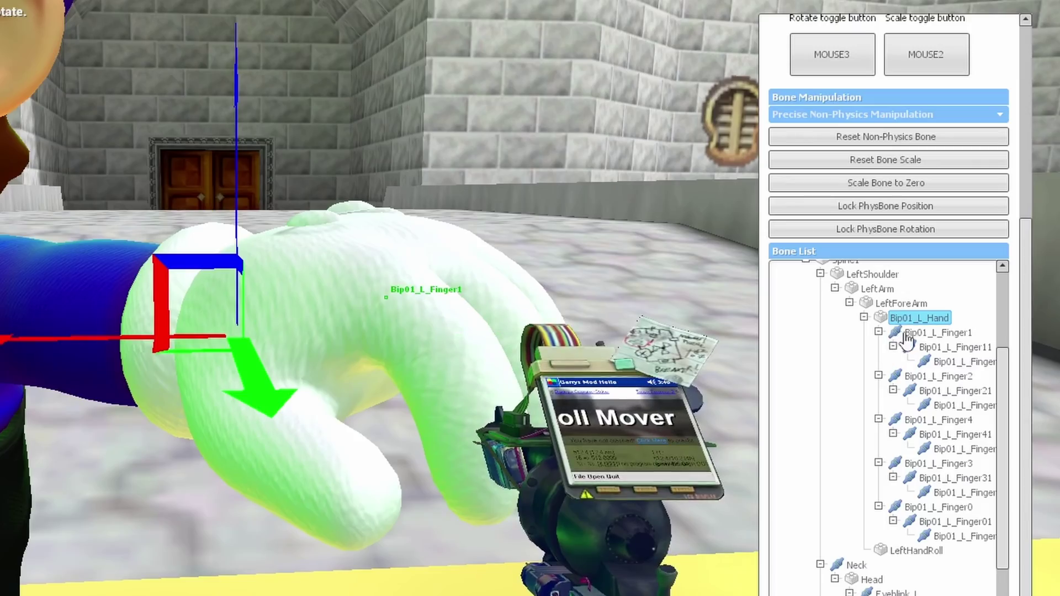
# Step: Select Mario's Bip01_L_Finger1 bone in the Ragdoll Mover bone list and rotate the left hand's finger with the rotation gizmo
pyautogui.click(926, 333)
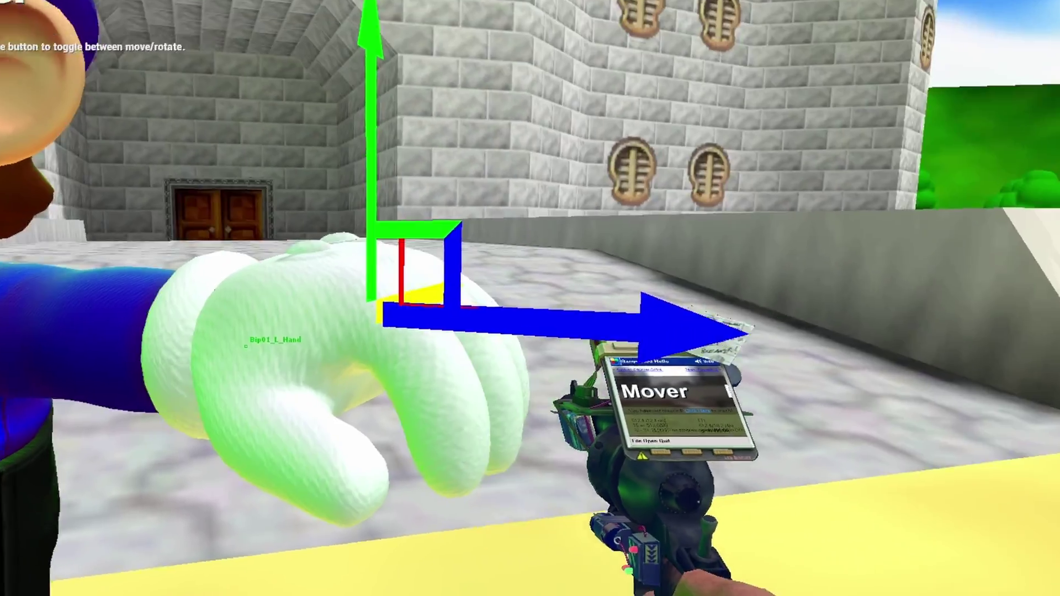
pyautogui.middleClick(529, 298)
pyautogui.moveTo(530, 298)
pyautogui.mouseDown()
pyautogui.moveTo(561, 306)
pyautogui.moveTo(530, 298)
pyautogui.mouseUp()
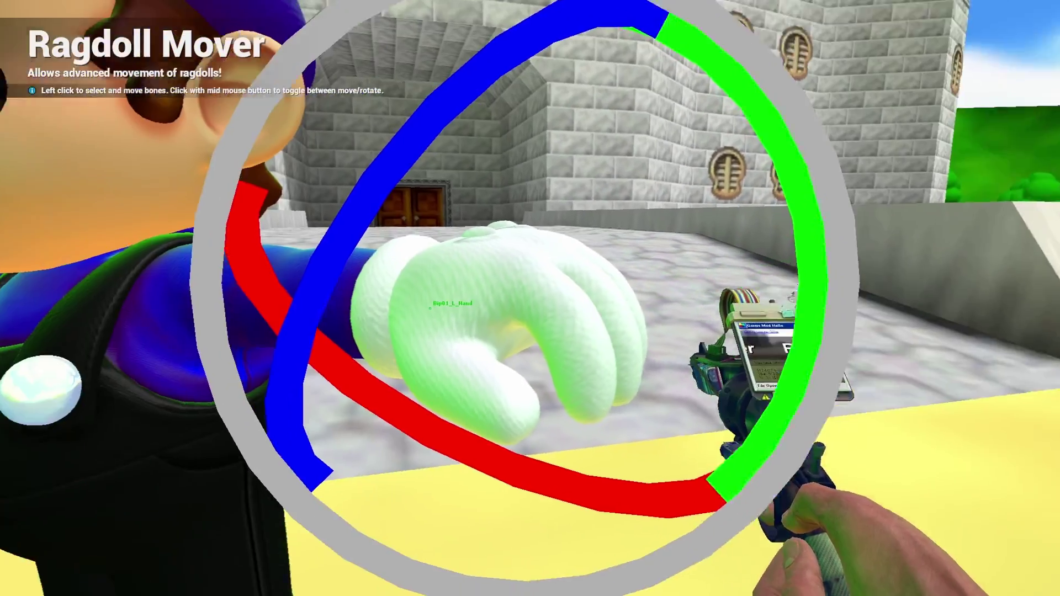
pyautogui.press('c')
pyautogui.click(978, 278)
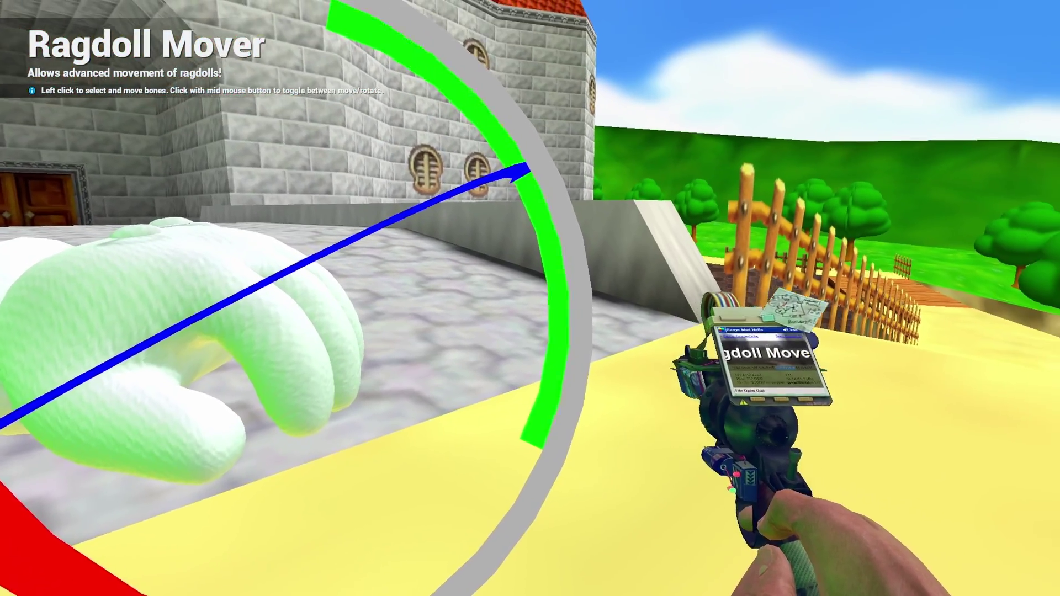
pyautogui.moveTo(530, 298); pyautogui.dragTo(530, 298)
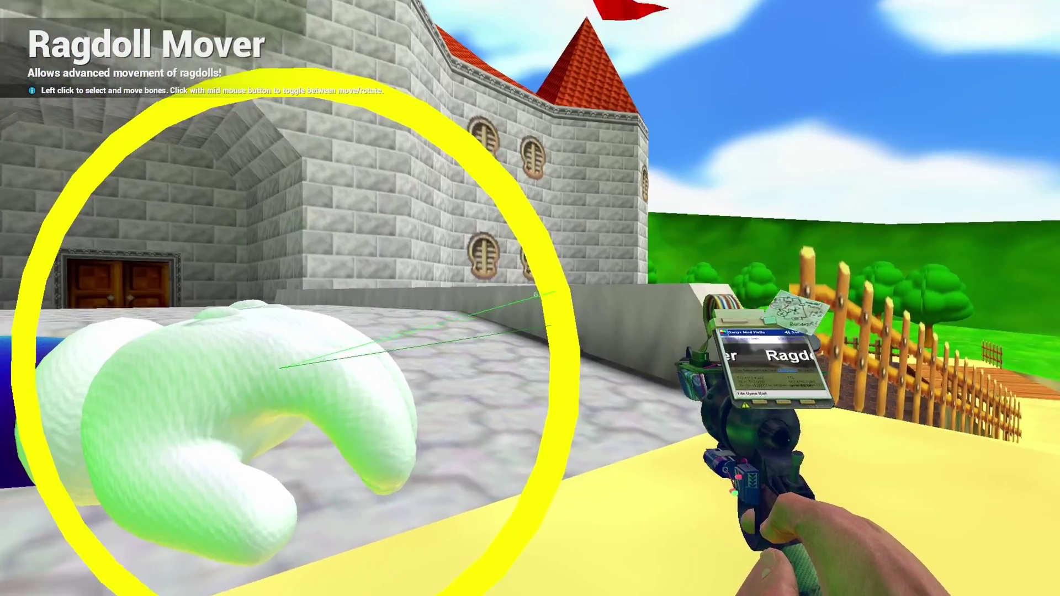
pyautogui.moveTo(530, 298); pyautogui.dragTo(530, 298)
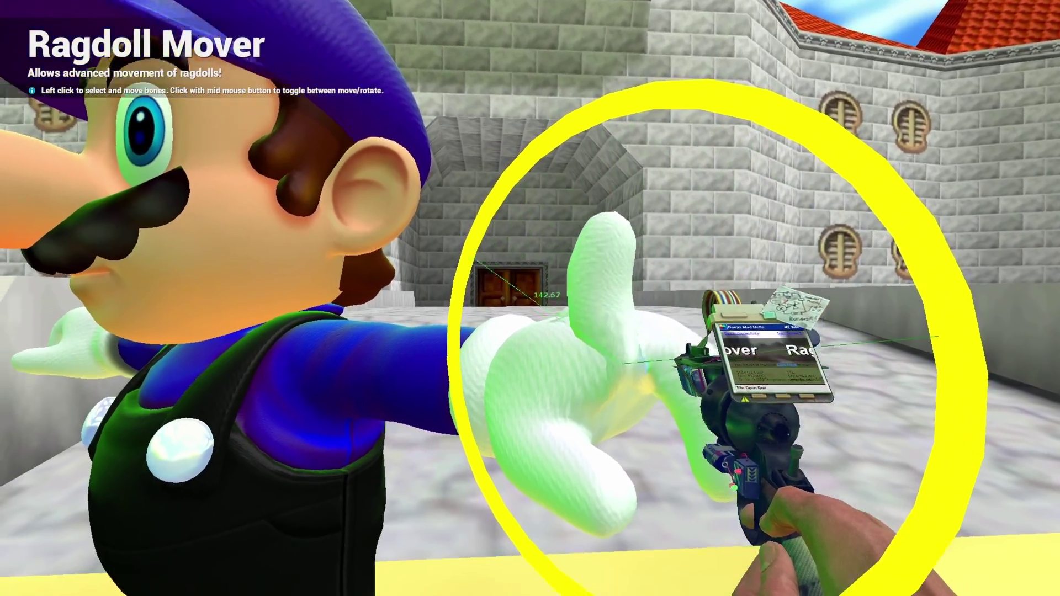
# Step: Switch to the Eye Poser tool and make Mario's eyes look at the player
pyautogui.press('q')
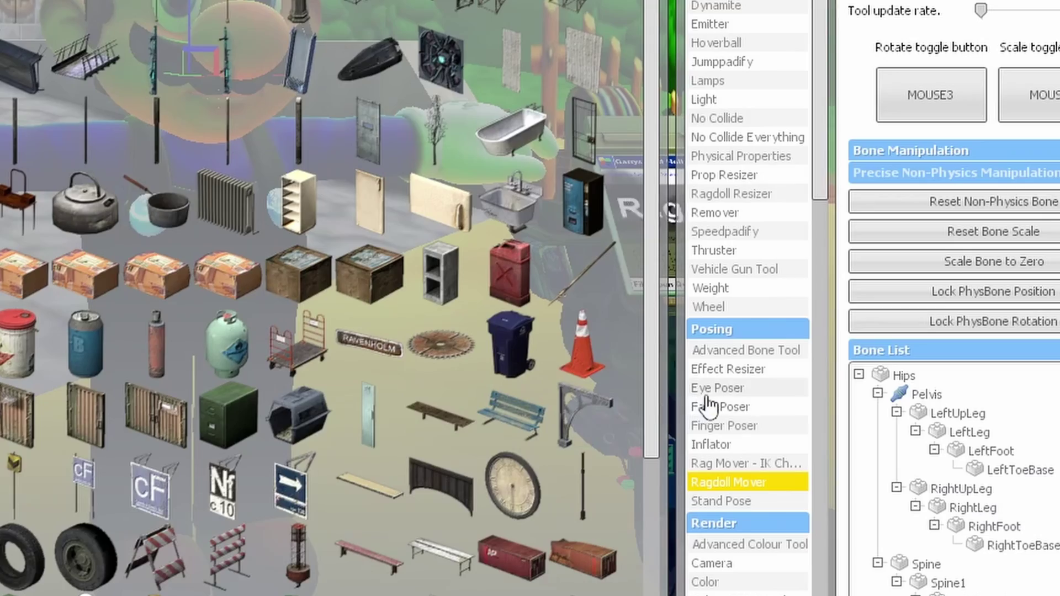
pyautogui.click(741, 392)
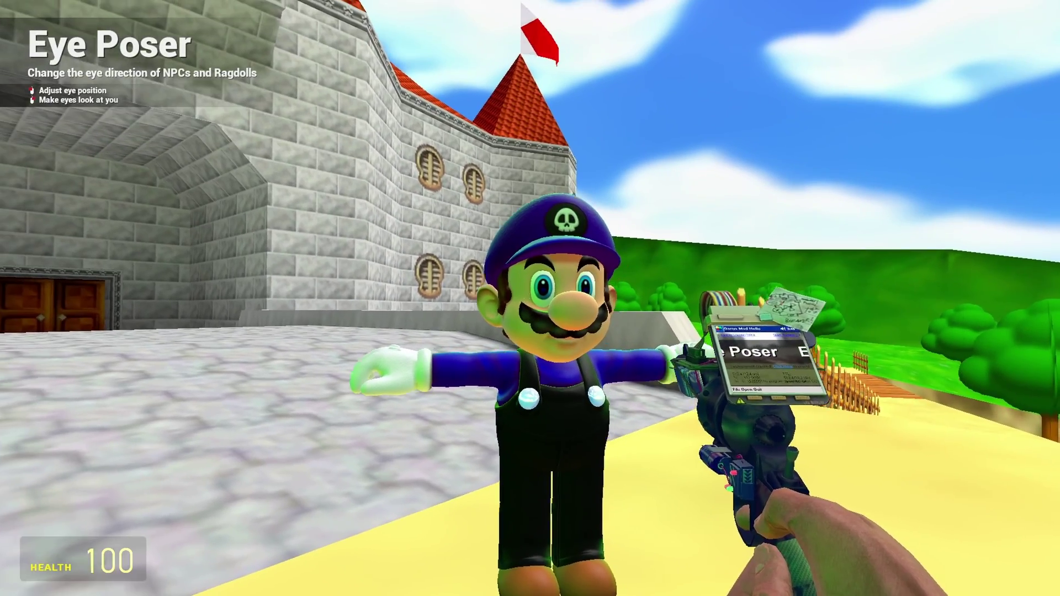
pyautogui.press('w')
pyautogui.press('a')
pyautogui.rightClick(530, 298)
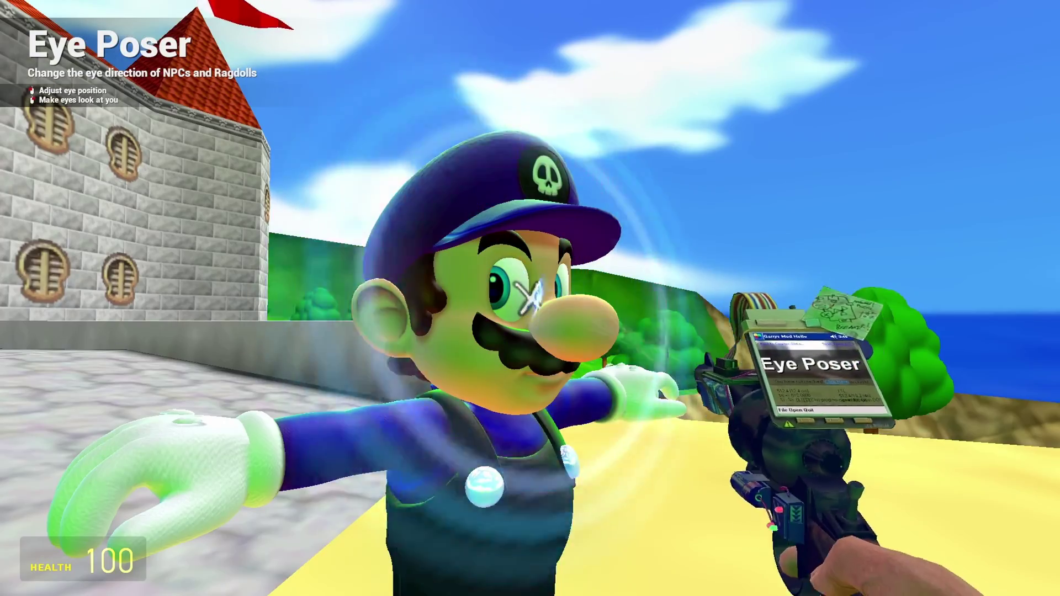
pyautogui.rightClick(530, 298)
# Step: Adjust Mario's eye direction manually, and make his eyes look at the player from close up and from farther back
pyautogui.click(530, 298)
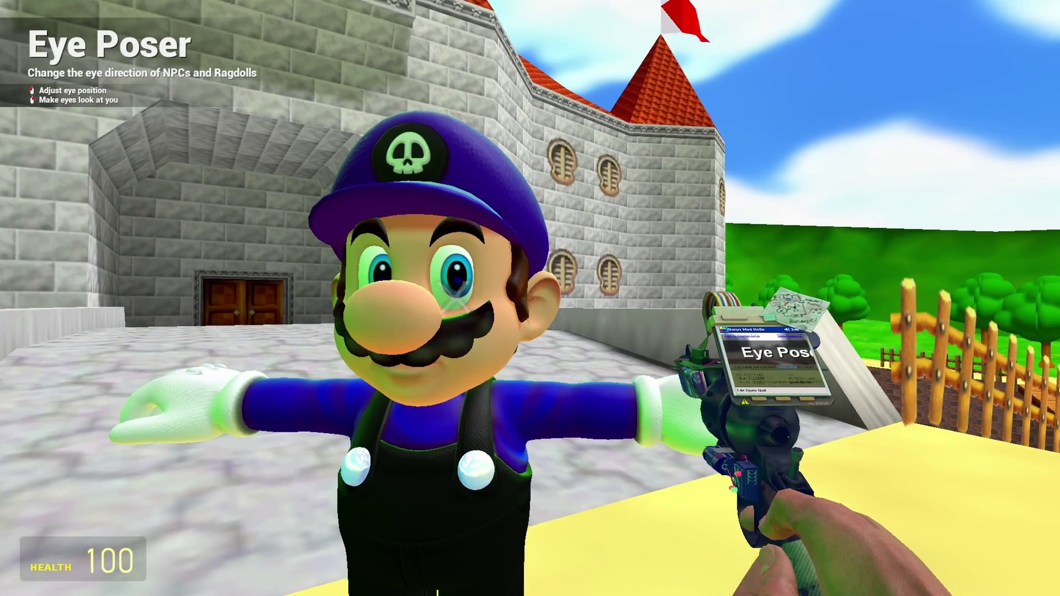
pyautogui.click(529, 298)
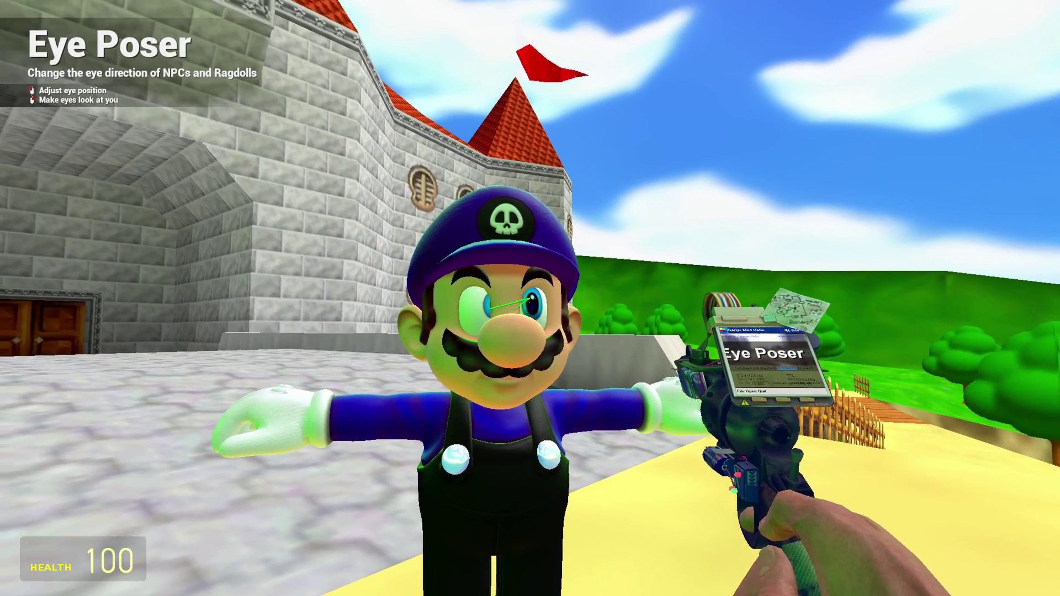
pyautogui.press('w')
pyautogui.rightClick(530, 298)
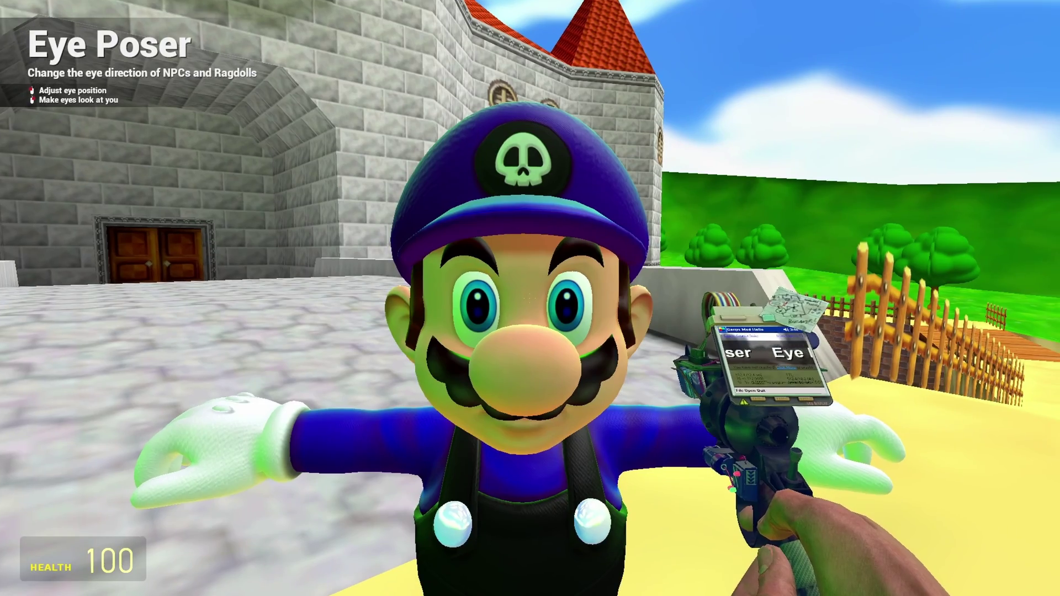
pyautogui.press('w')
pyautogui.rightClick(530, 298)
pyautogui.press('s')
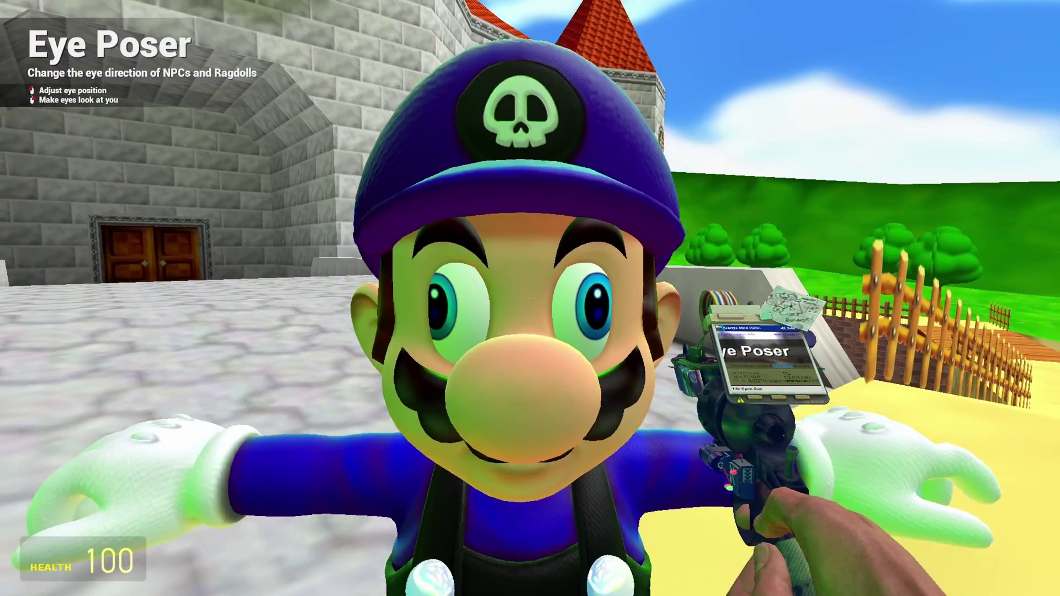
pyautogui.press('s')
pyautogui.rightClick(530, 298)
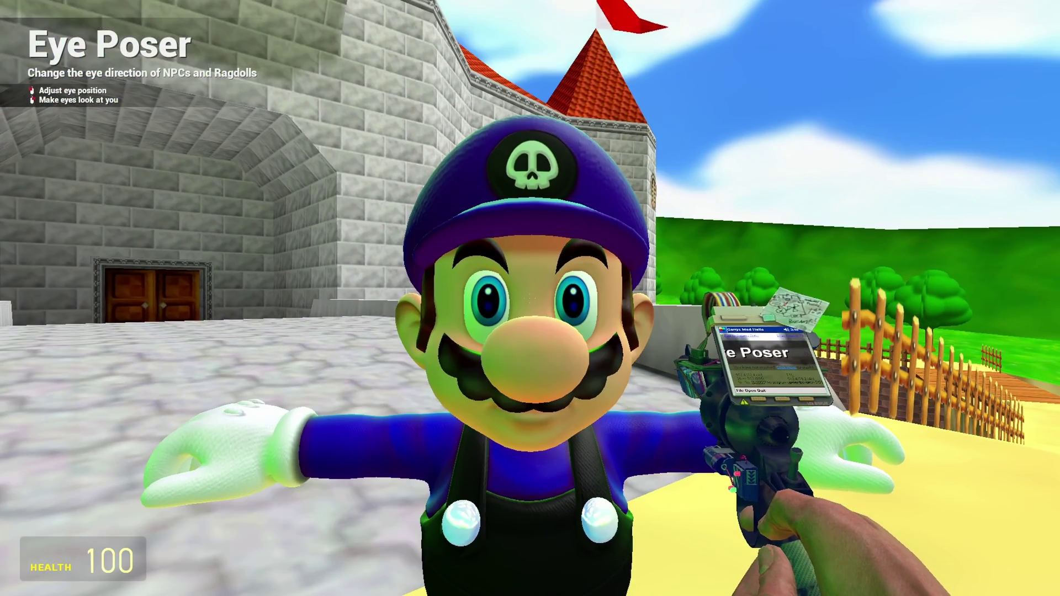
# Step: Change the eye size through the console with r_eyesize 5, followed by r_eyesize -5
pyautogui.press('`')
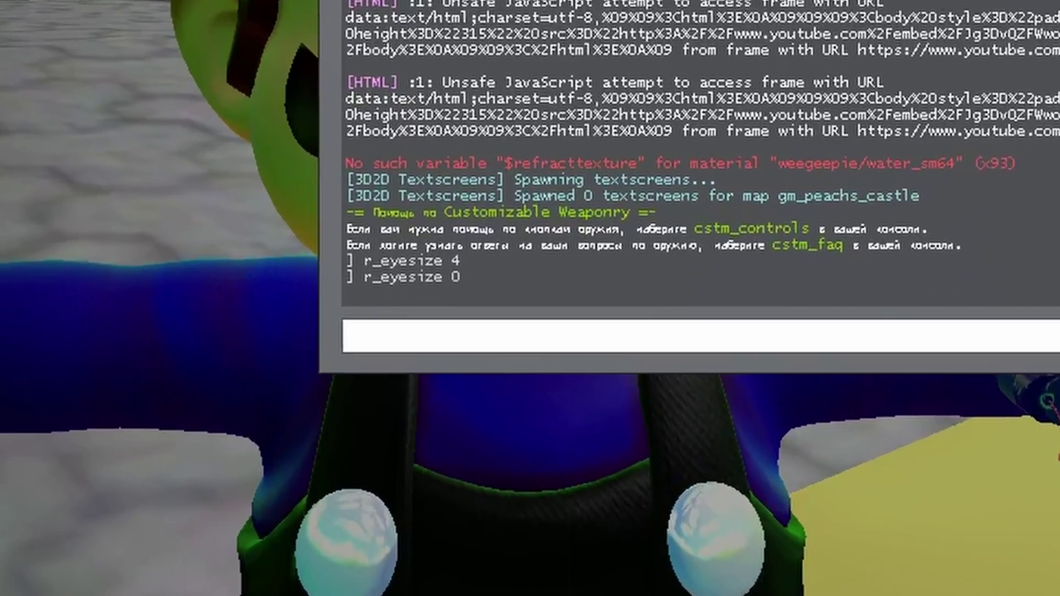
pyautogui.write('r_eyesiz')
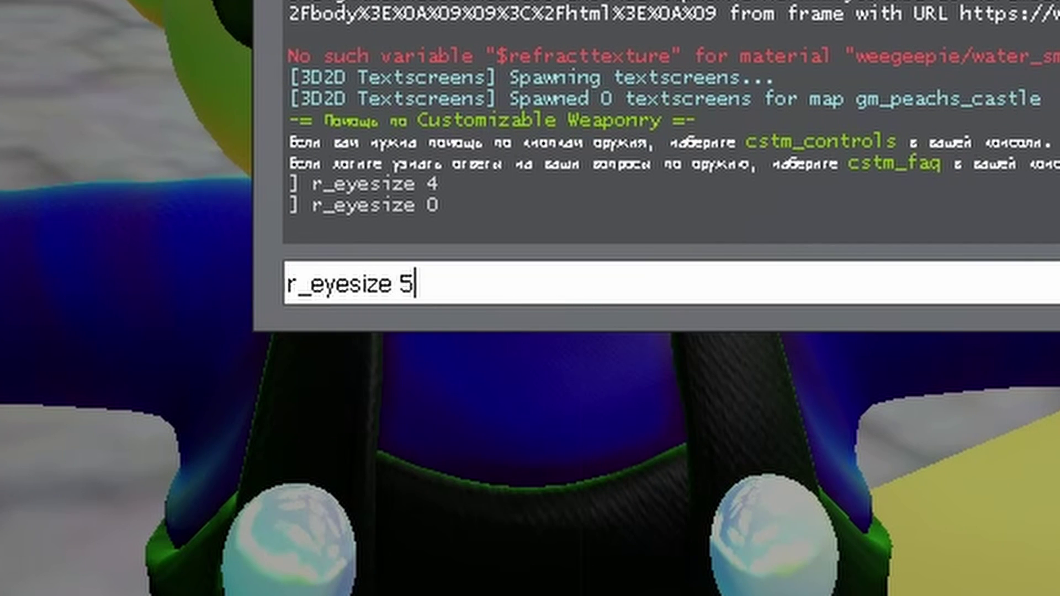
pyautogui.write('e 5')
pyautogui.press('Return')
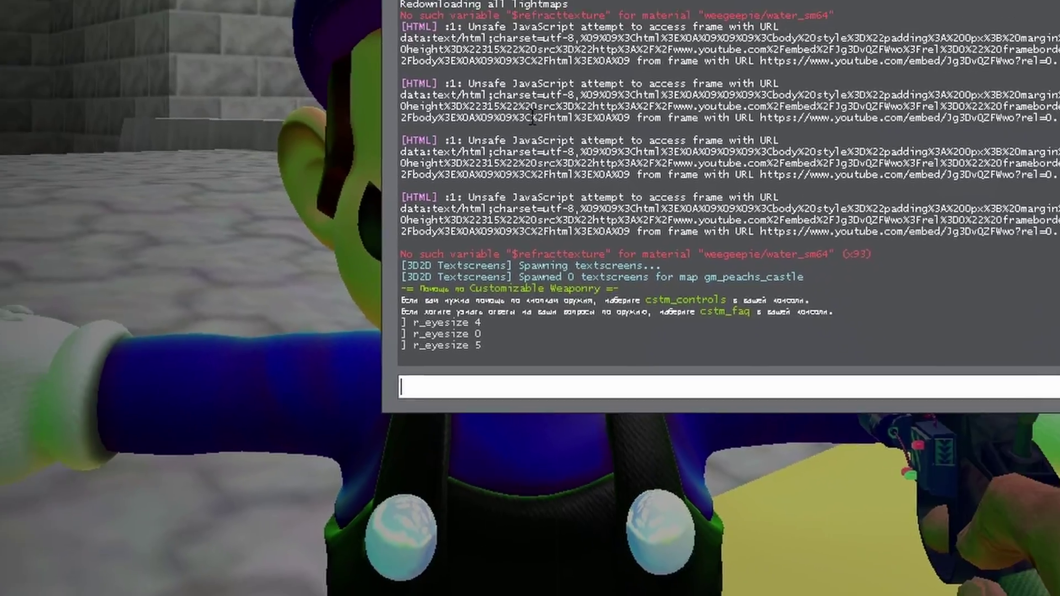
pyautogui.press('`')
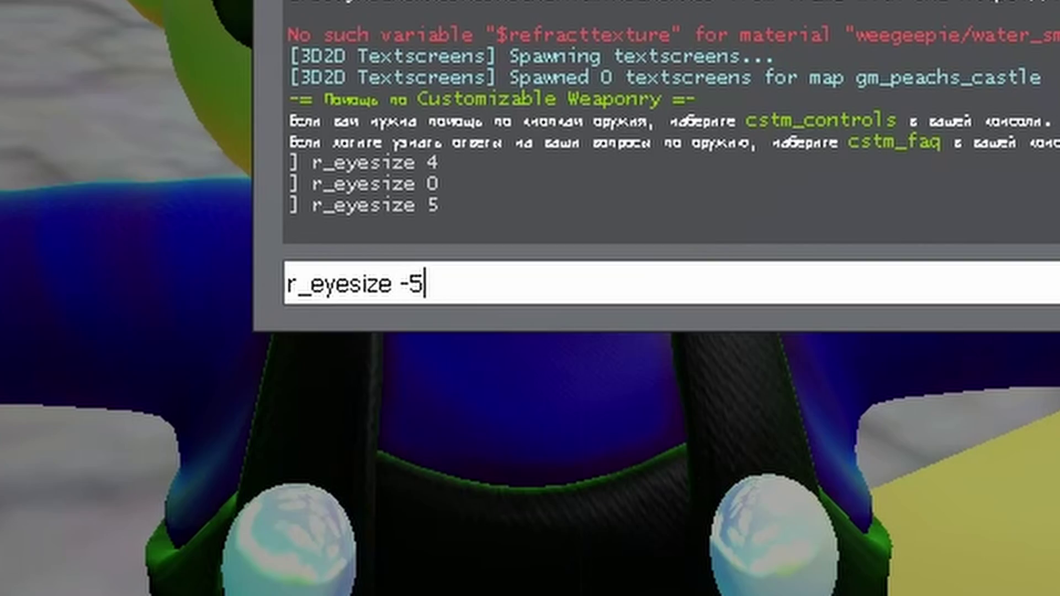
pyautogui.press('Return')
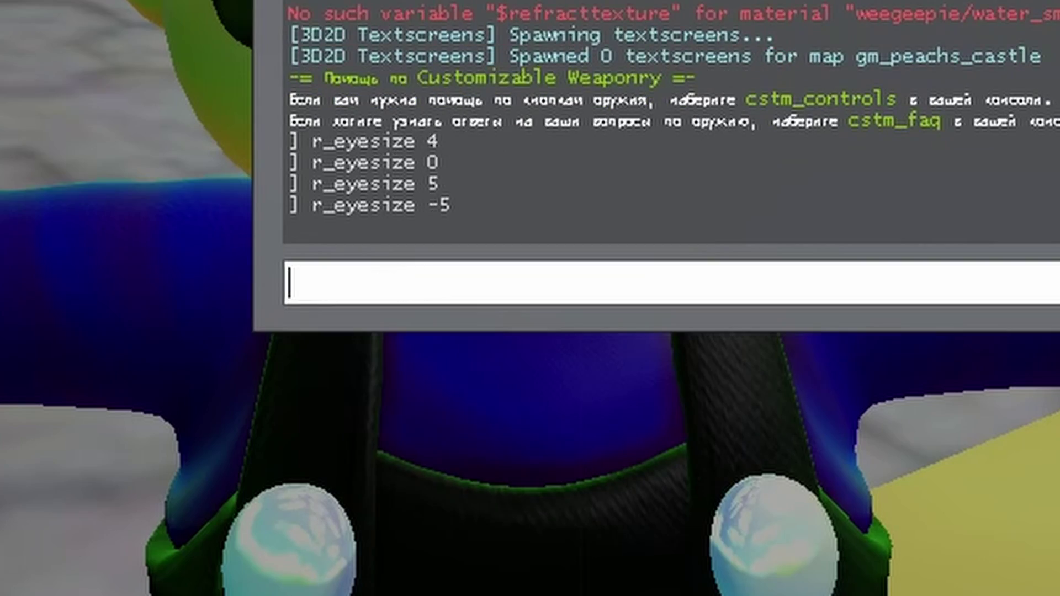
pyautogui.press('`')
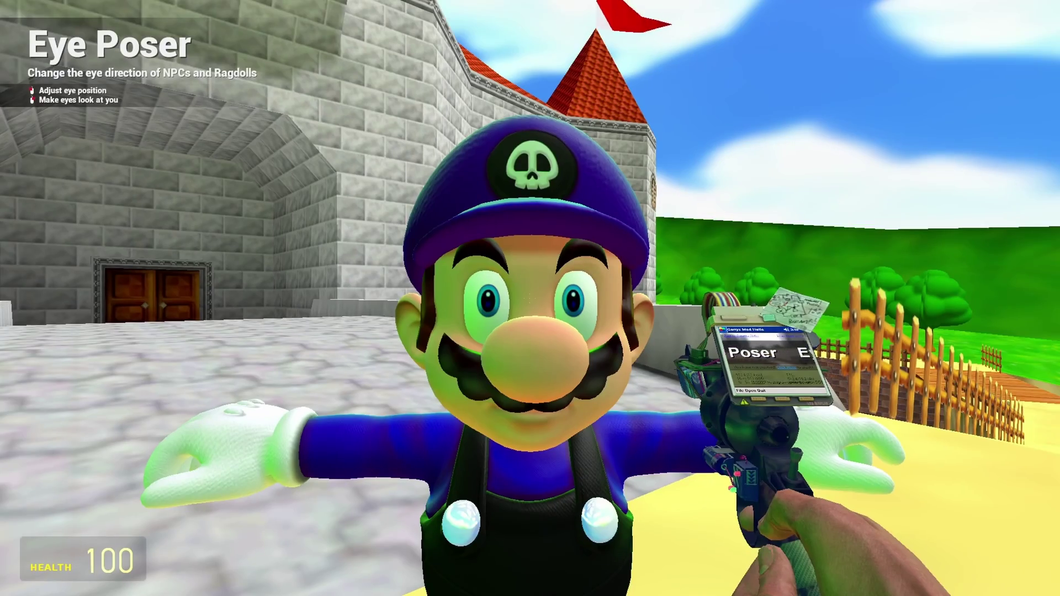
# Step: Run r_eyesize -5 in the console with Mario and the blue-haired ragdoll side by side
pyautogui.write('5')
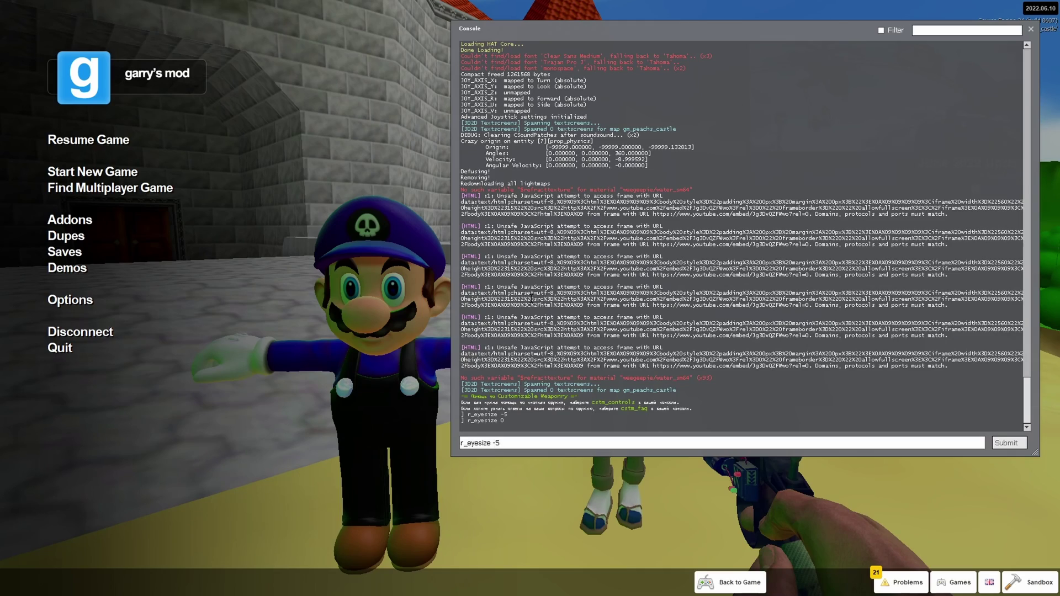
pyautogui.press('Return')
pyautogui.press('`')
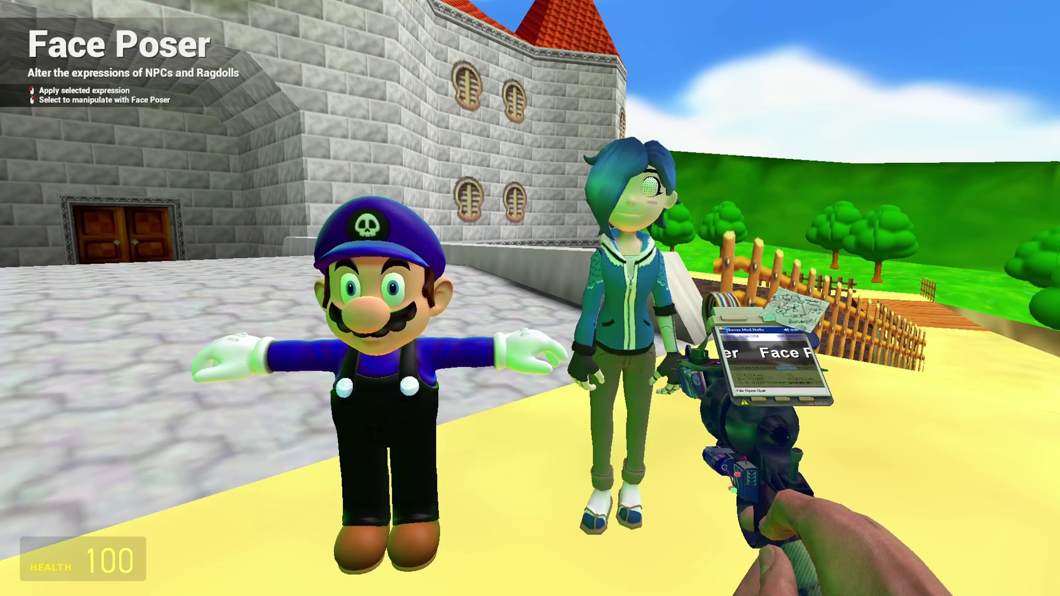
# Step: Inspect the blue-haired ragdoll's eye up close and try the Face Poser's eye sliders, including Eyes .Right, on the ragdoll with the black beanie
pyautogui.press('s')
pyautogui.press('w')
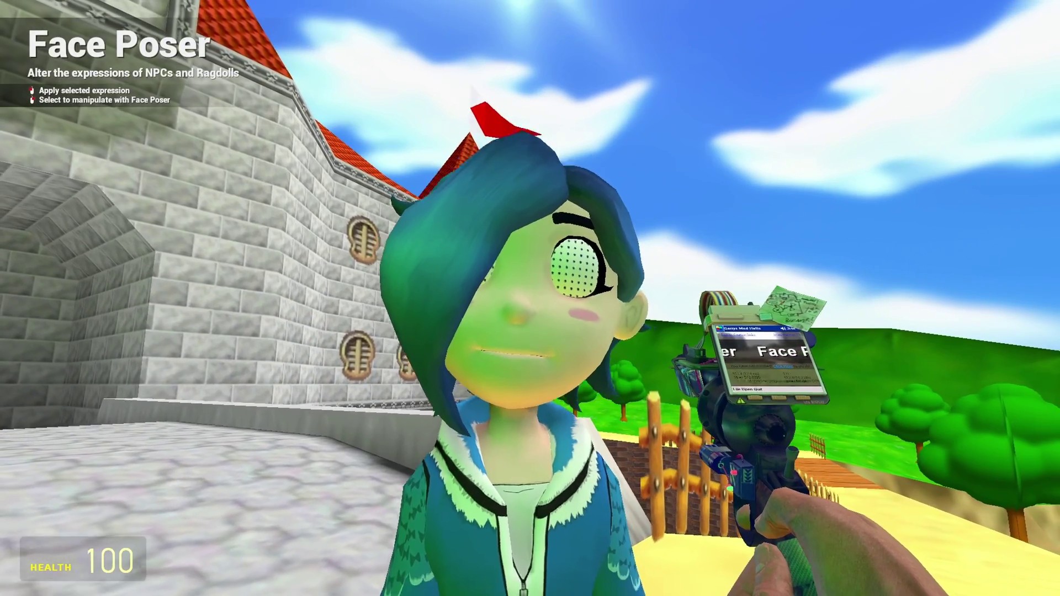
pyautogui.press('s')
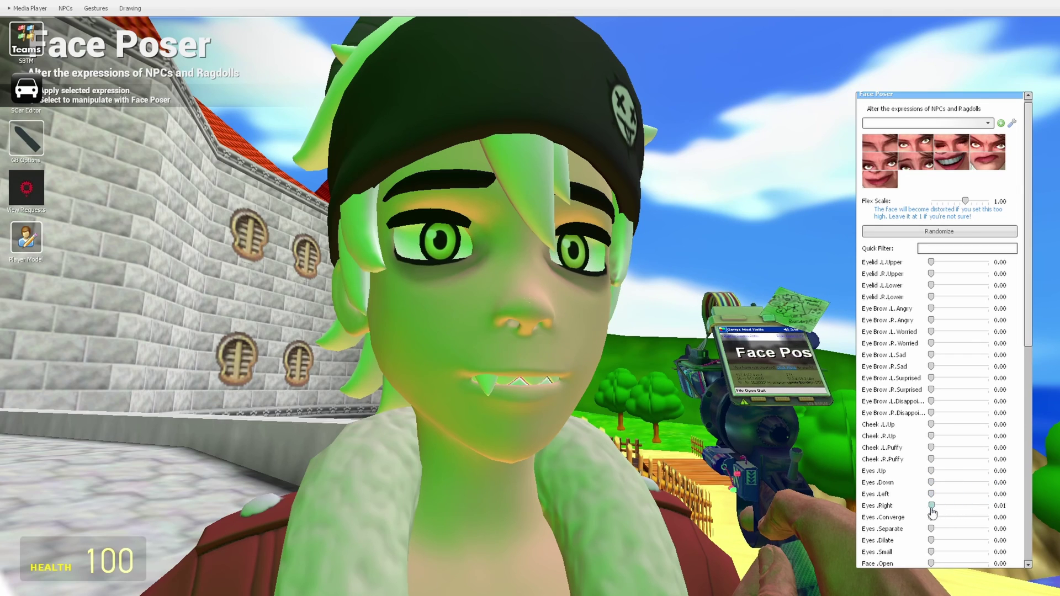
pyautogui.moveTo(930, 508); pyautogui.dragTo(927, 508)
pyautogui.scroll(-2, 931, 505)
pyautogui.moveTo(931, 487); pyautogui.dragTo(938, 489)
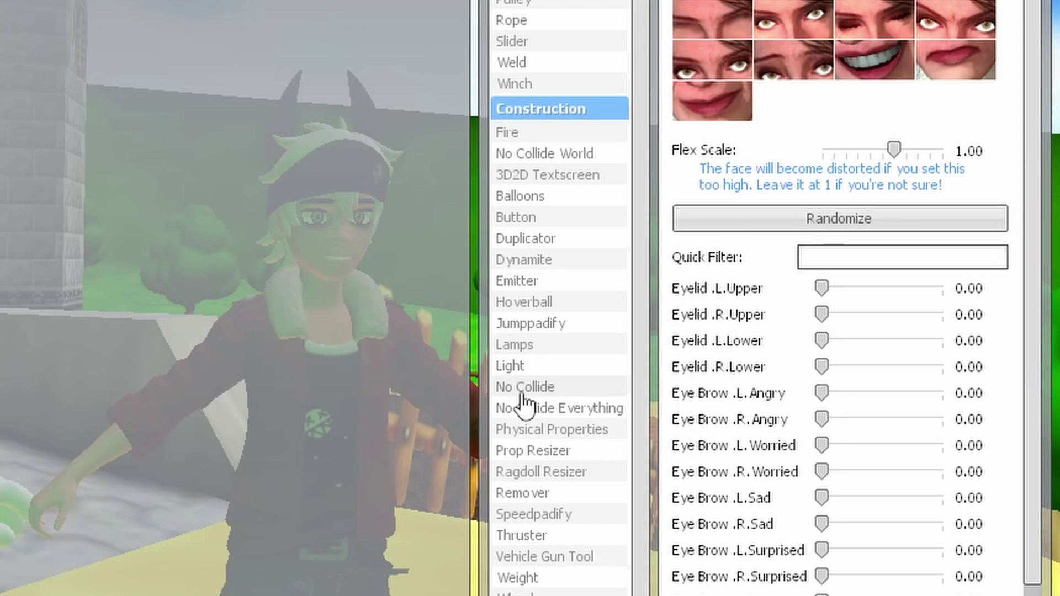
# Step: Apply a No Collide constraint between Mario and the horned ragdoll beside him
pyautogui.click(521, 393)
pyautogui.press('q')
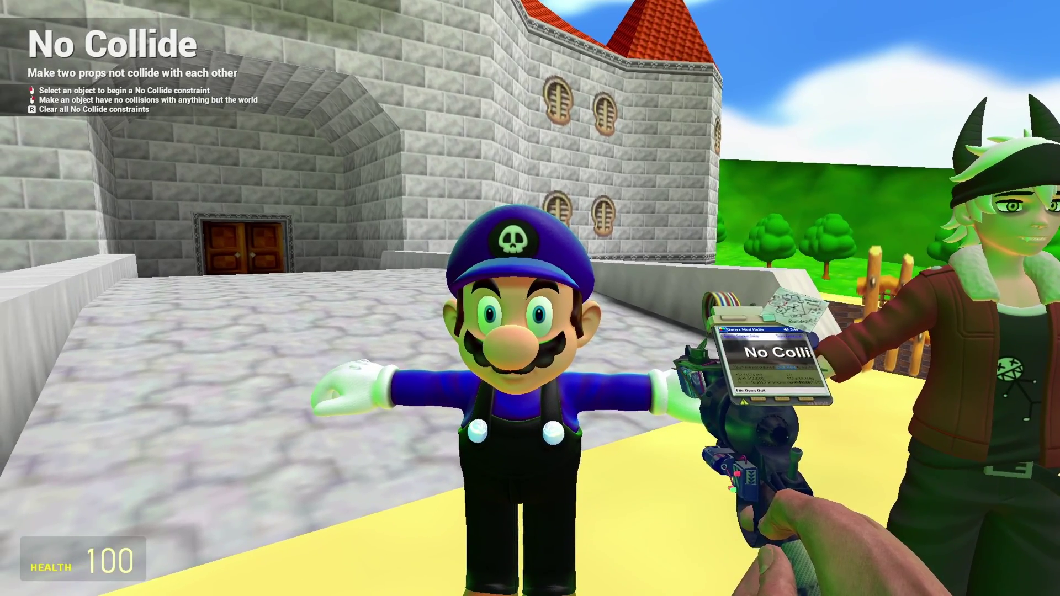
pyautogui.click(530, 298)
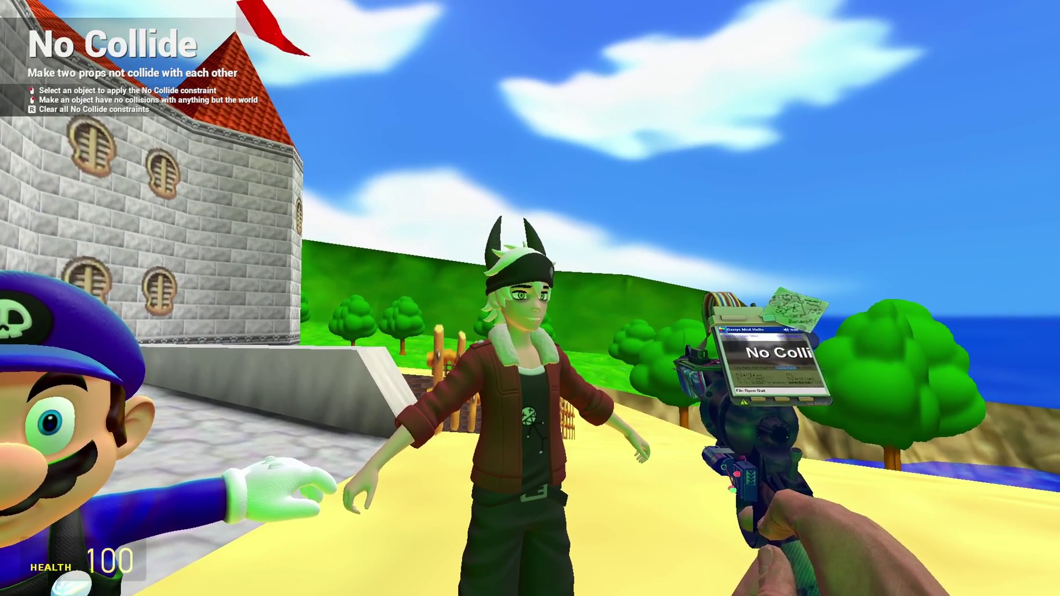
pyautogui.click(530, 298)
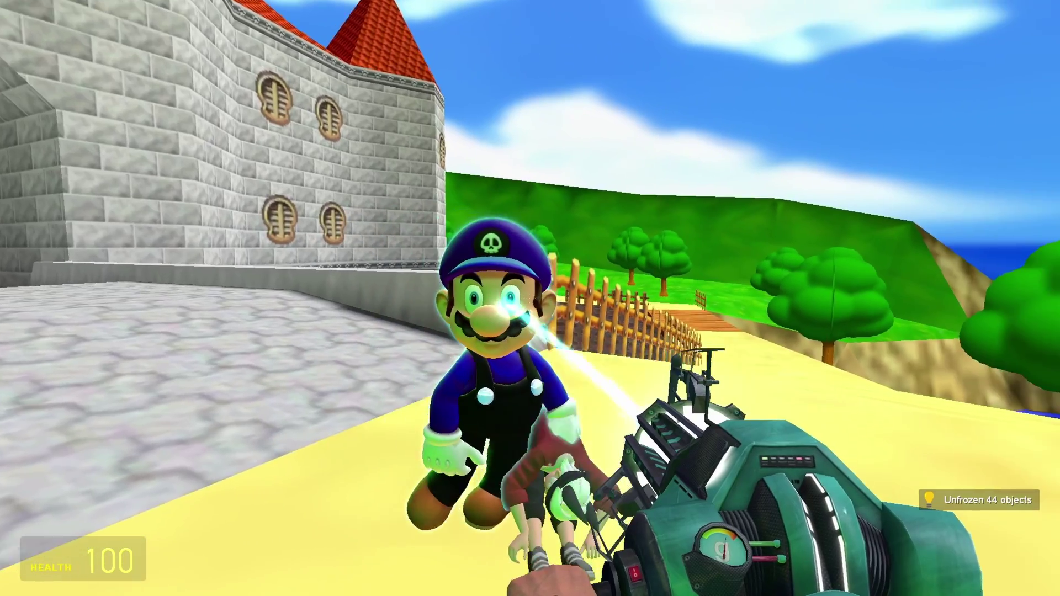
# Step: Move Mario around with the Physics Gun to test his collisions near the horned ragdoll
pyautogui.moveTo(530, 298); pyautogui.dragTo(530, 298)
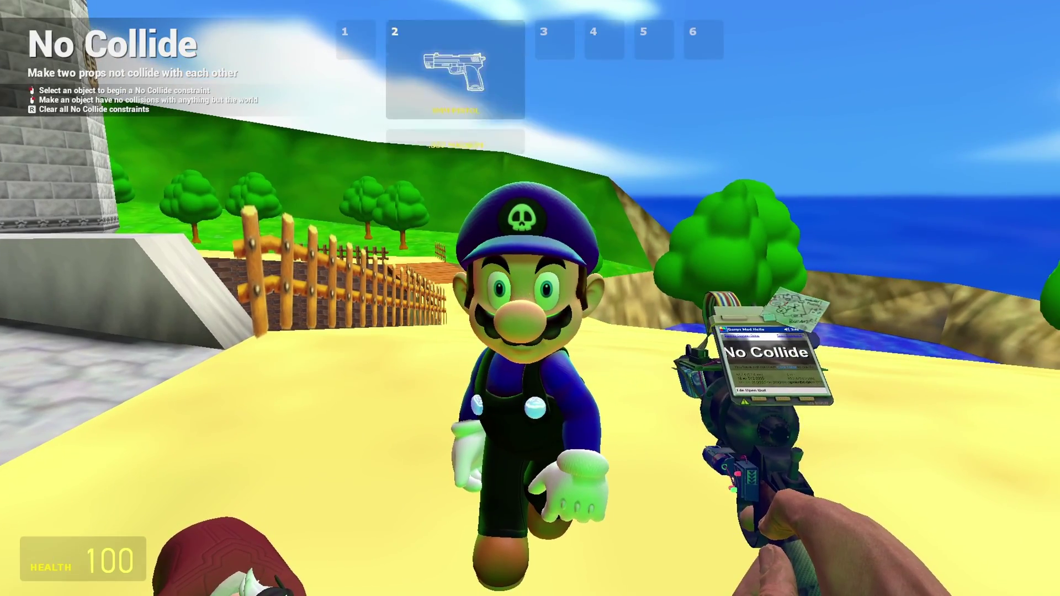
pyautogui.scroll(1, 530, 298)
pyautogui.click(530, 298)
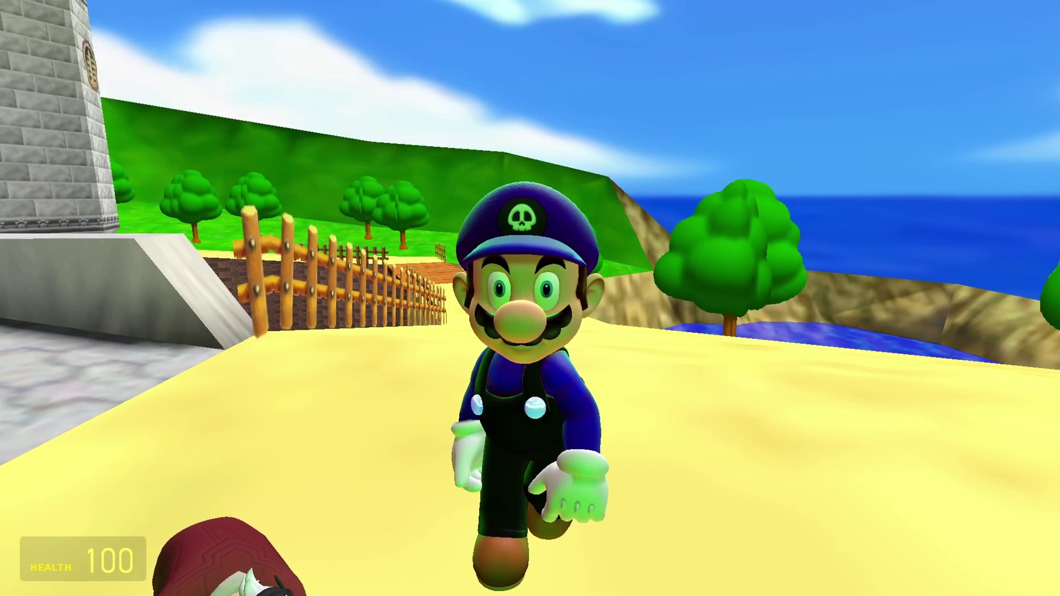
pyautogui.moveTo(530, 298)
pyautogui.mouseDown()
pyautogui.moveTo(480, 320)
pyautogui.moveTo(507, 304)
pyautogui.moveTo(525, 307)
pyautogui.moveTo(452, 305)
pyautogui.moveTo(535, 303)
pyautogui.mouseUp()
# Step: Equip the No Collide Everything tool and handle the blue-capped Mario with the Physics Gun to demonstrate disabled collisions
pyautogui.press('q')
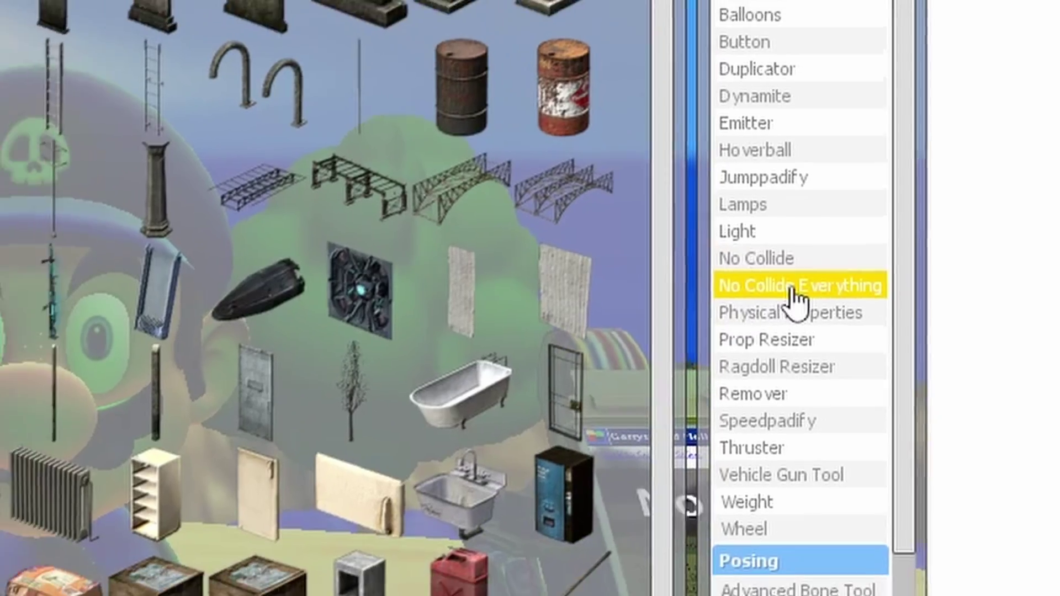
pyautogui.click(794, 289)
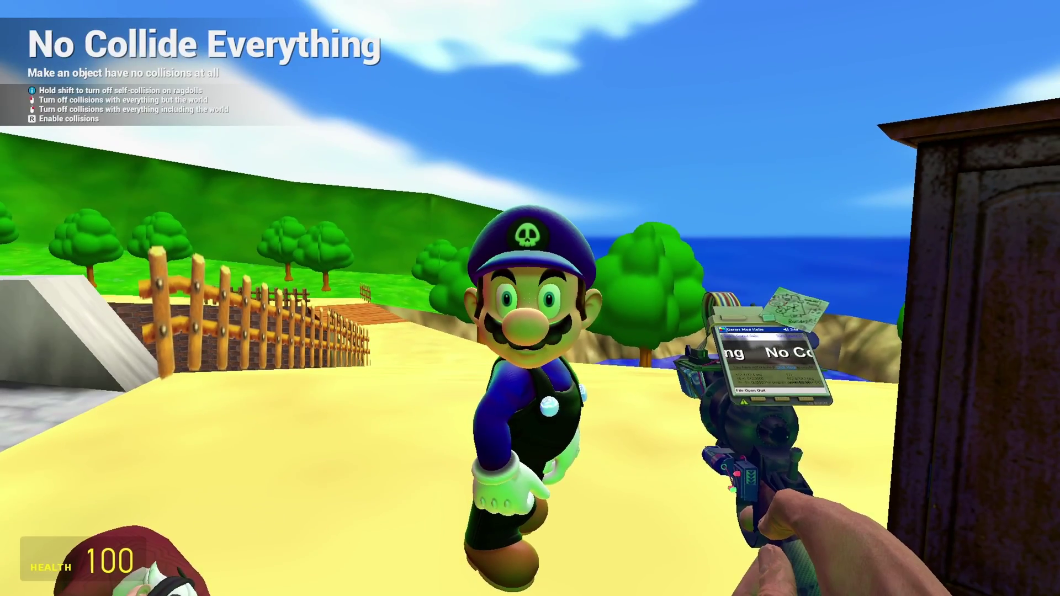
pyautogui.press('1')
pyautogui.press('s')
pyautogui.moveTo(528, 298)
pyautogui.mouseDown()
pyautogui.moveTo(532, 338)
pyautogui.moveTo(530, 298)
pyautogui.mouseUp()
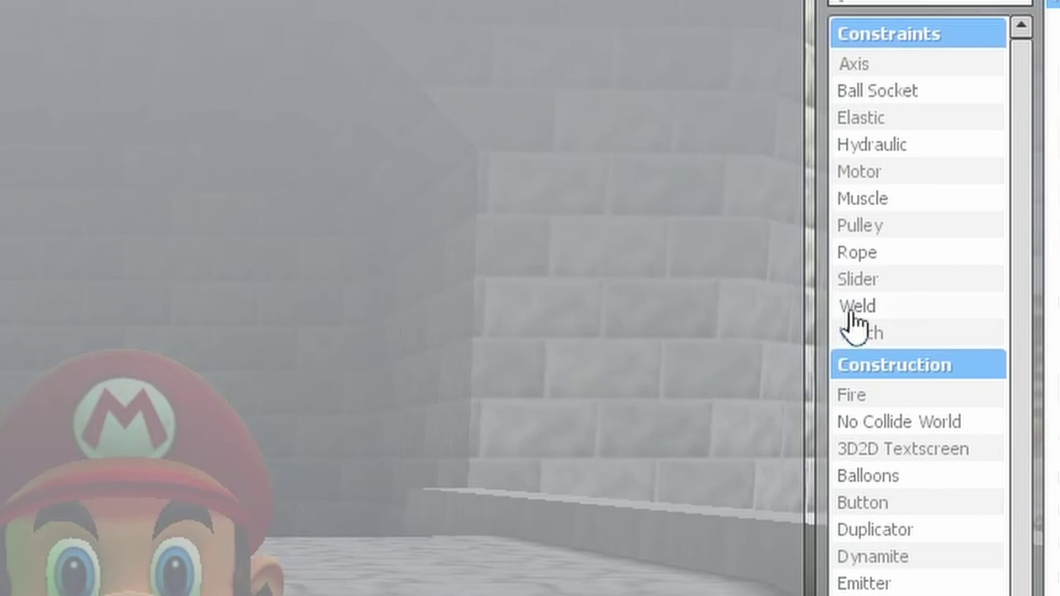
# Step: Weld the red-capped Mario to the pumpkin scarecrow and pull him with the Physics Gun, unfreezing him to test the joint
pyautogui.click(894, 307)
pyautogui.click(530, 298)
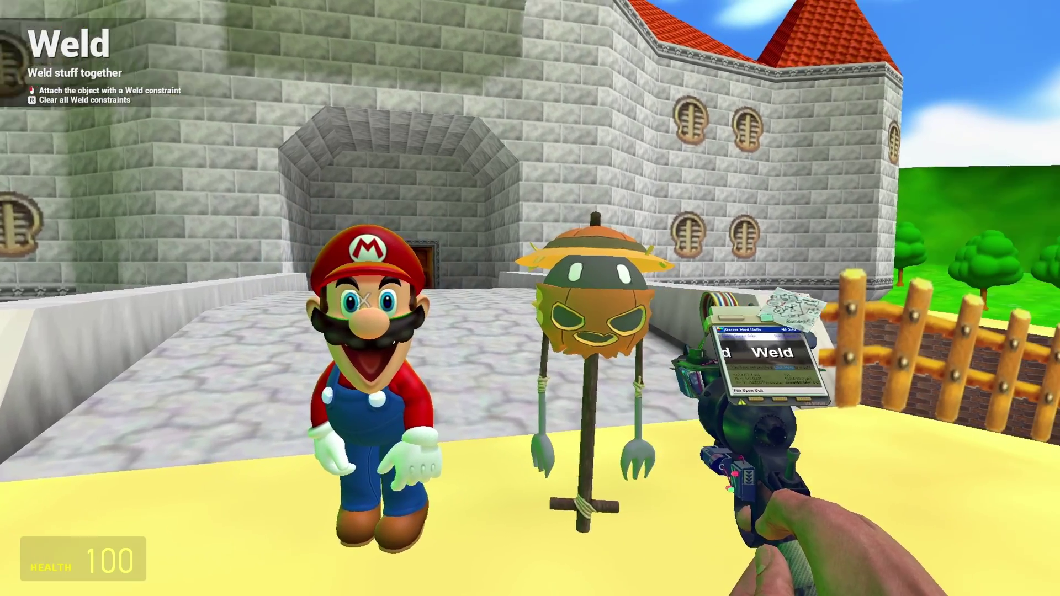
pyautogui.click(530, 298)
pyautogui.press('1')
pyautogui.moveTo(530, 298); pyautogui.dragTo(530, 298)
pyautogui.press('r')
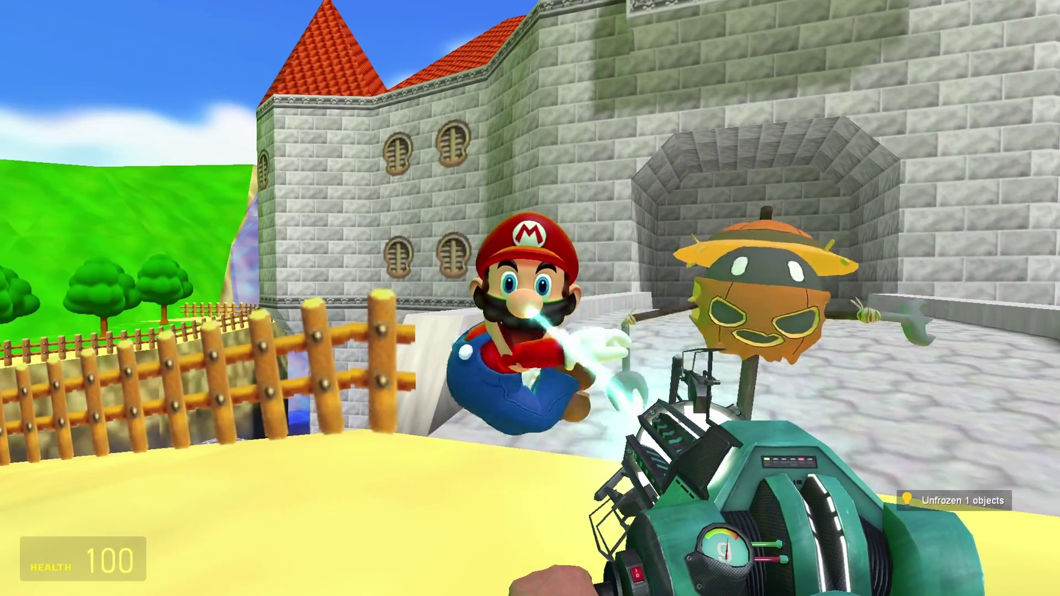
# Step: Apply Weld constraints around Mario, the pumpkin scarecrow and the floating cube, and test them with the Physics Gun
pyautogui.click(529, 298)
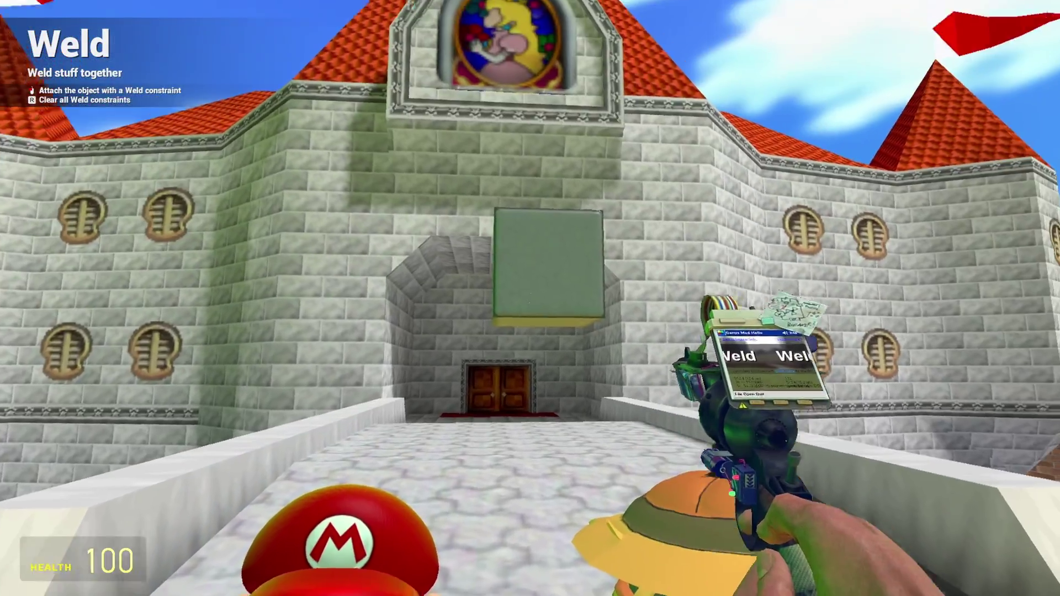
pyautogui.click(530, 298)
pyautogui.click(530, 298)
pyautogui.click(530, 298)
pyautogui.press('r')
pyautogui.moveTo(530, 298); pyautogui.dragTo(530, 298)
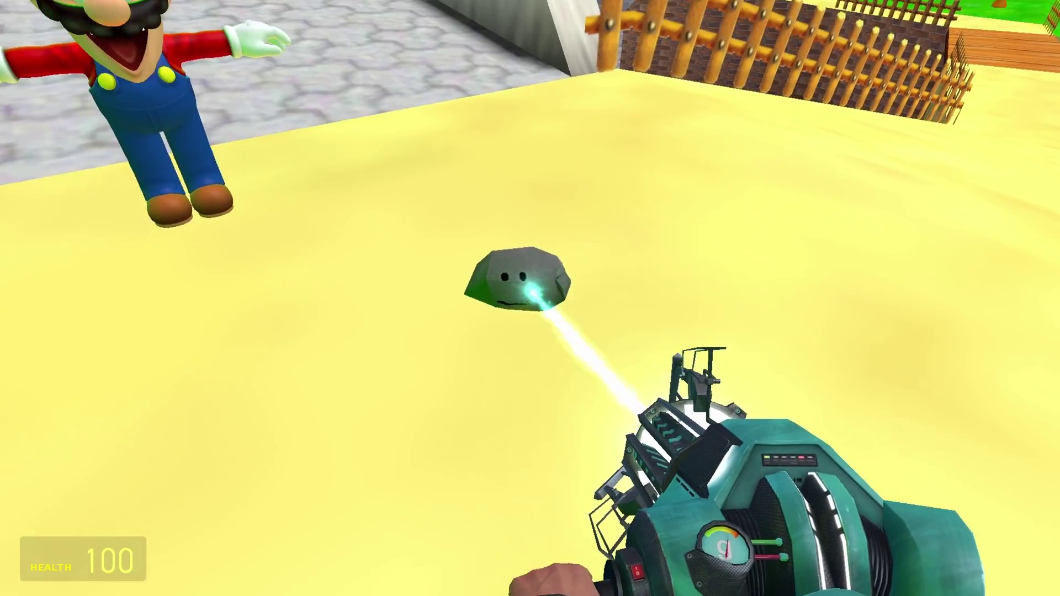
# Step: Move the rock with the face using the Physics Gun and apply the Weld tool to the Mario with raised hands
pyautogui.moveTo(529, 298); pyautogui.dragTo(530, 298)
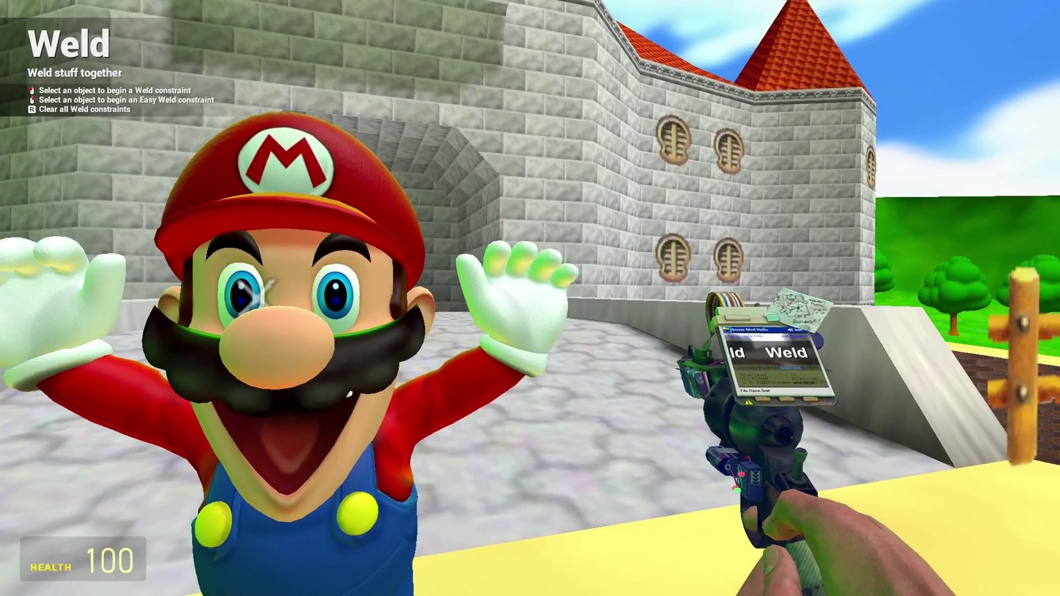
pyautogui.click(530, 298)
pyautogui.click(530, 298)
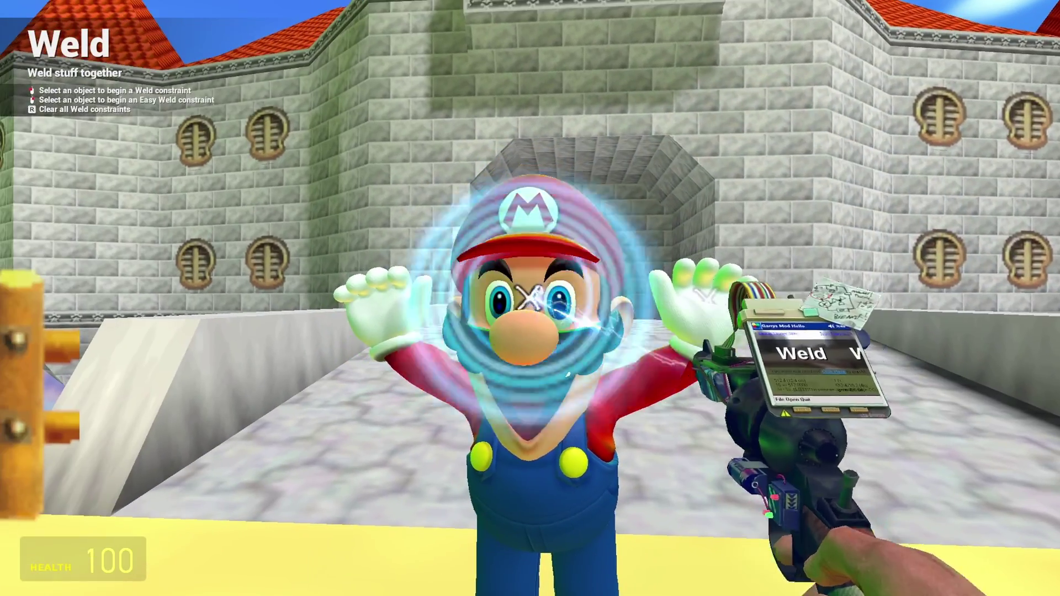
pyautogui.scroll(6, 530, 298)
pyautogui.click(530, 298)
pyautogui.moveTo(530, 298)
pyautogui.mouseDown()
pyautogui.moveTo(557, 321)
pyautogui.moveTo(564, 270)
pyautogui.moveTo(530, 298)
pyautogui.mouseUp()
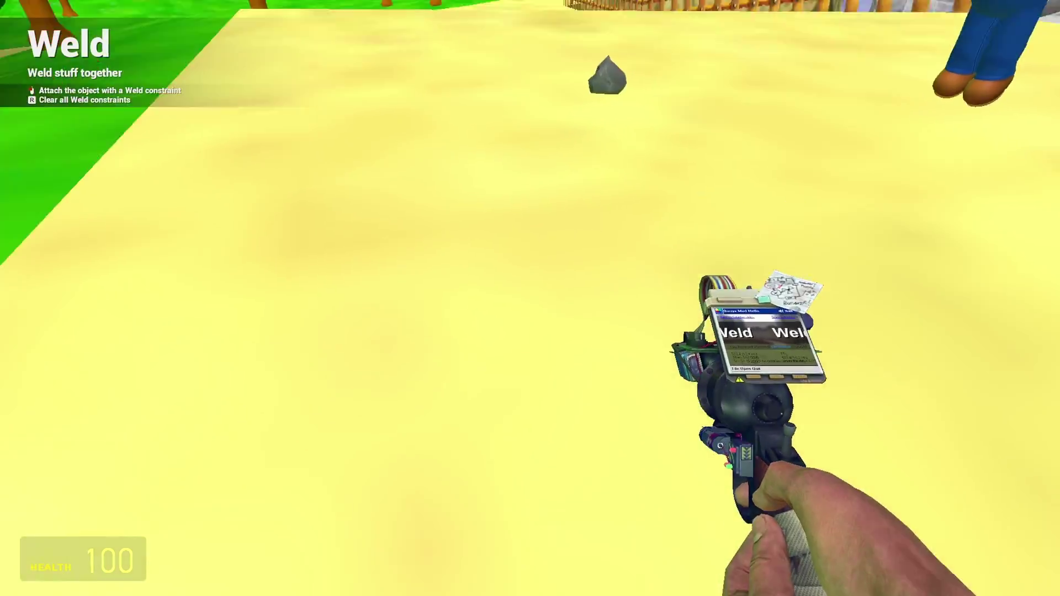
# Step: Complete the pending weld on the sandy ground and aim the Physics Gun at the floating camera near Mario
pyautogui.click(530, 298)
pyautogui.press('1')
pyautogui.press('1')
pyautogui.click(530, 298)
pyautogui.click(530, 298)
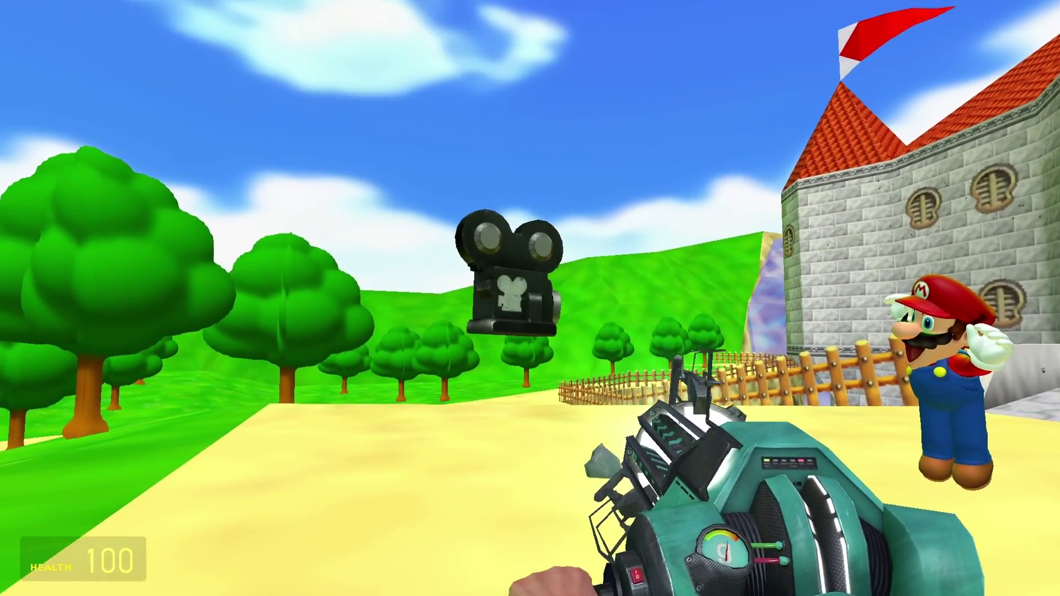
pyautogui.click(530, 298)
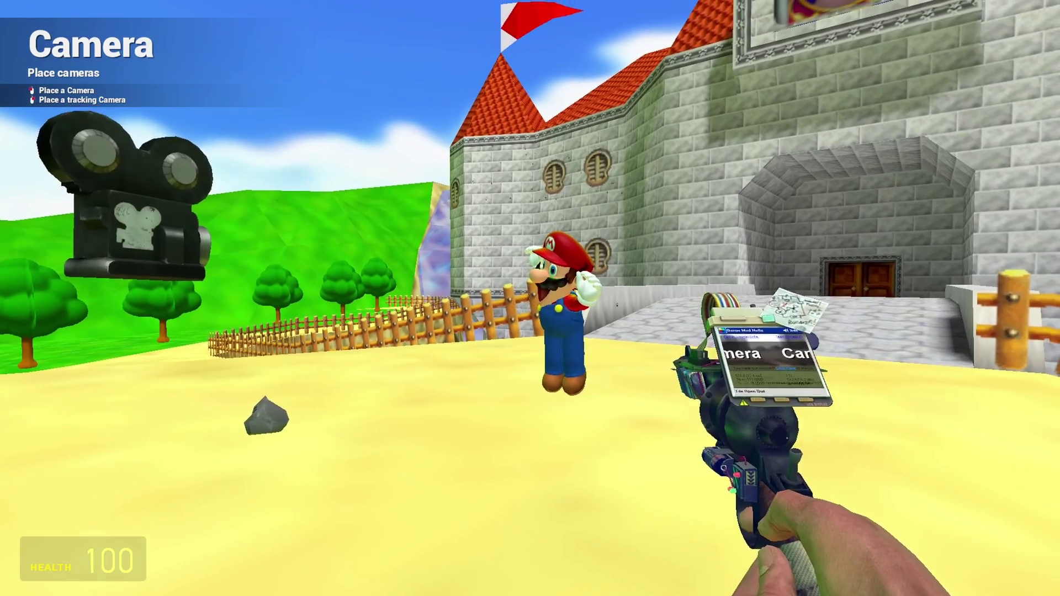
# Step: Place a camera with the Camera tool facing the scene and switch to the Physics Gun to handle it
pyautogui.click(529, 298)
pyautogui.press('s')
pyautogui.scroll(7, 529, 298)
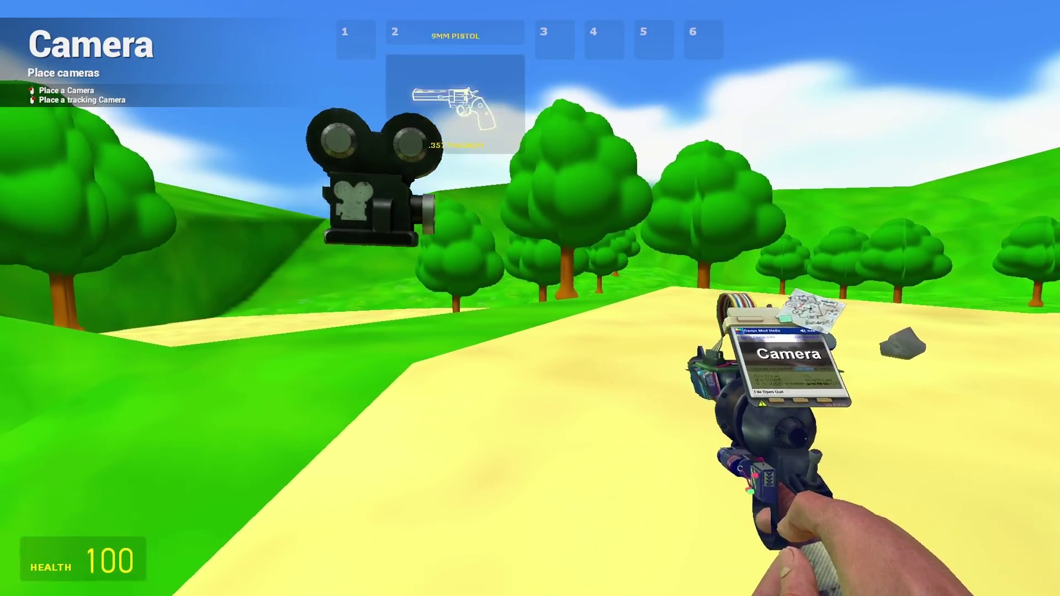
pyautogui.scroll(1, 529, 298)
pyautogui.click(530, 298)
pyautogui.click(530, 298)
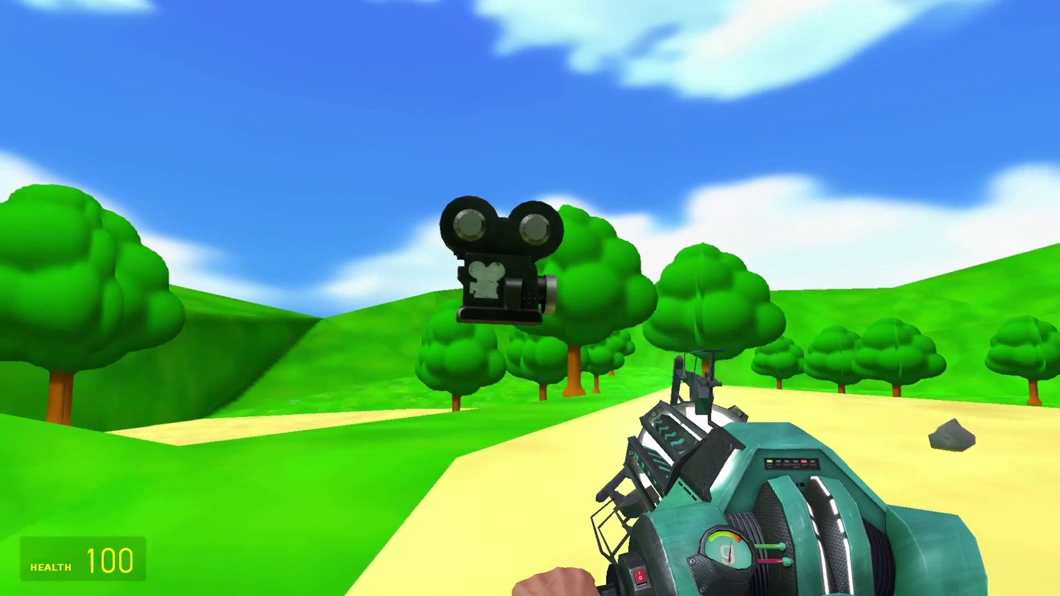